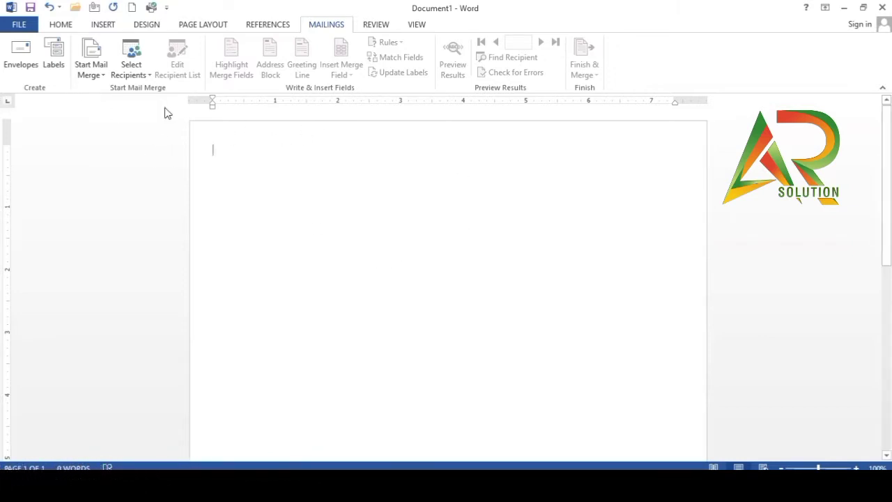
Make the blank Document1 a Letters-type mail-merge document.
left_click(100, 75)
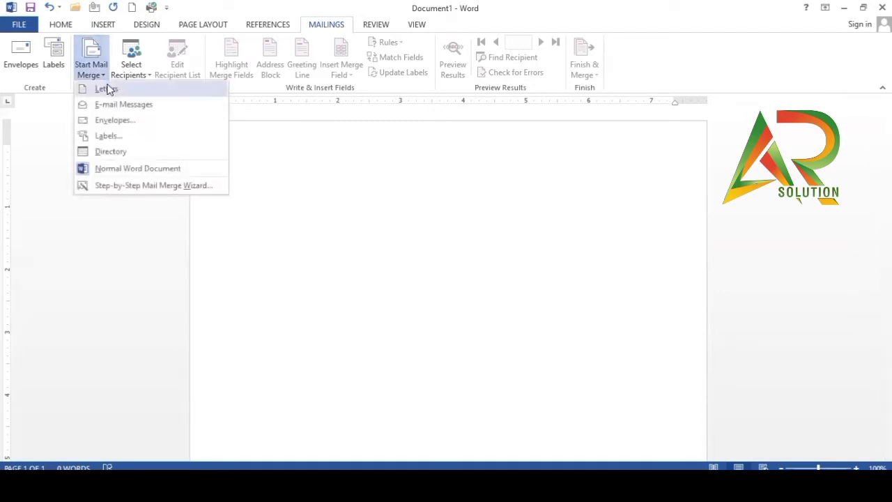
left_click(106, 89)
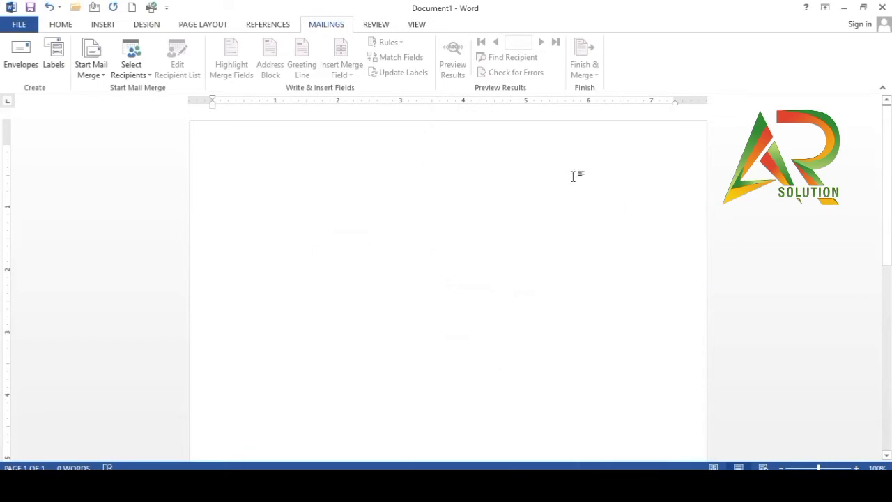
Create an envelope with the recipient's name as delivery address and the institute's address as return address.
left_click(21, 55)
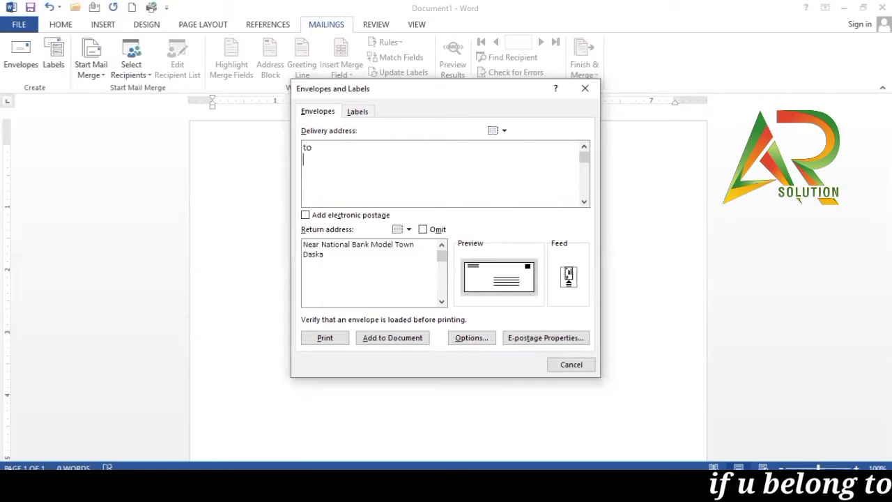
type("l ")
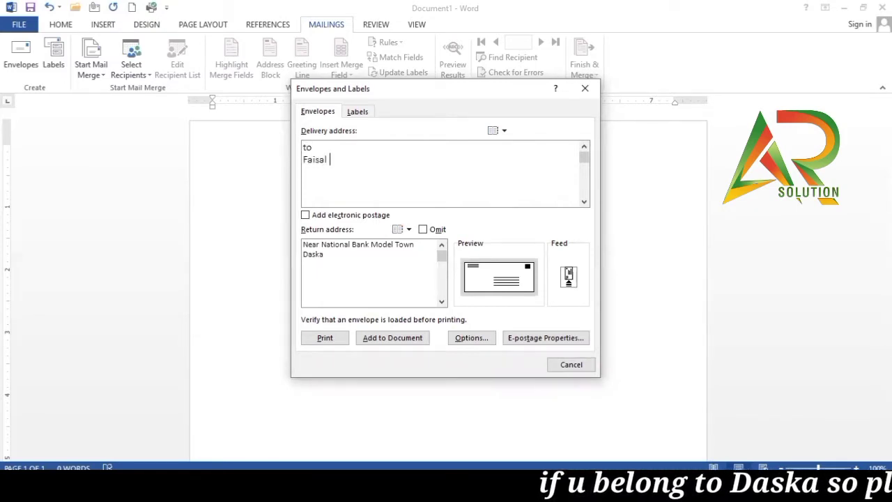
type("Rehman")
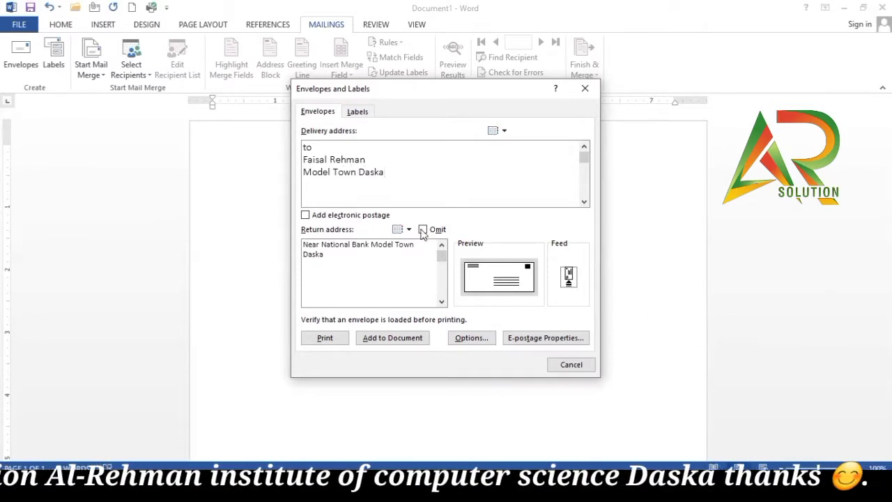
left_click_drag(326, 254, 294, 230)
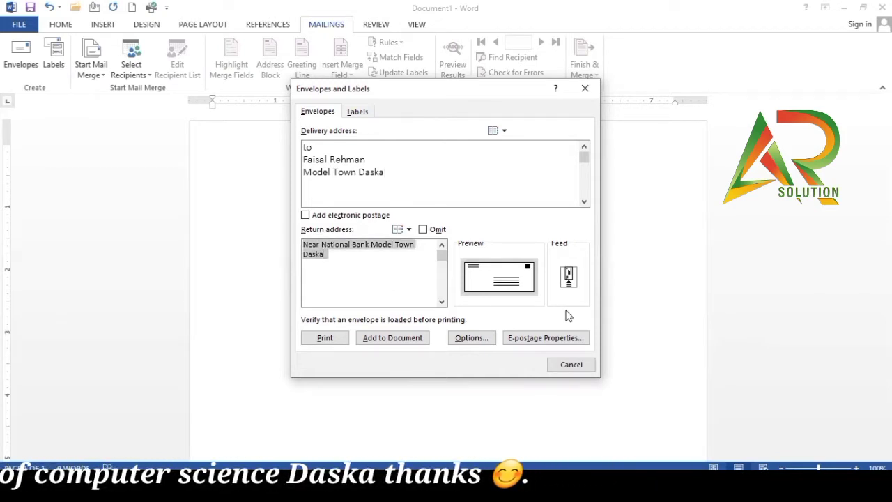
type("A")
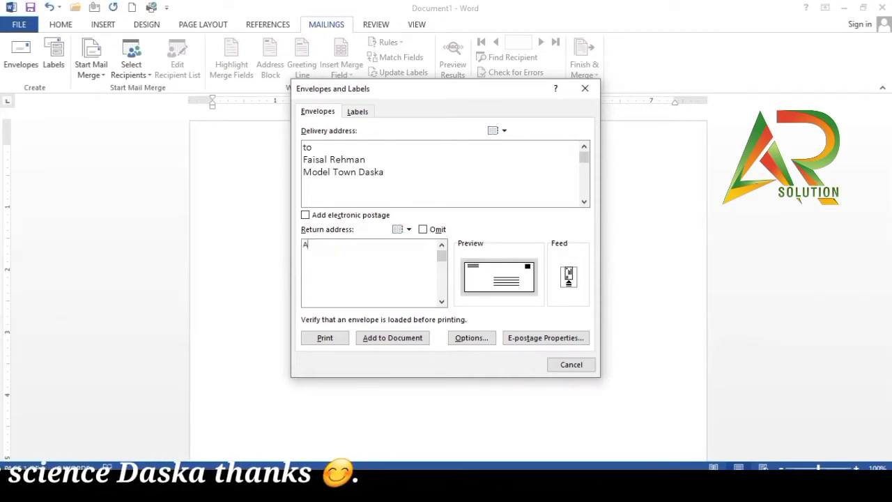
type("l.Rehman Institute of computer")
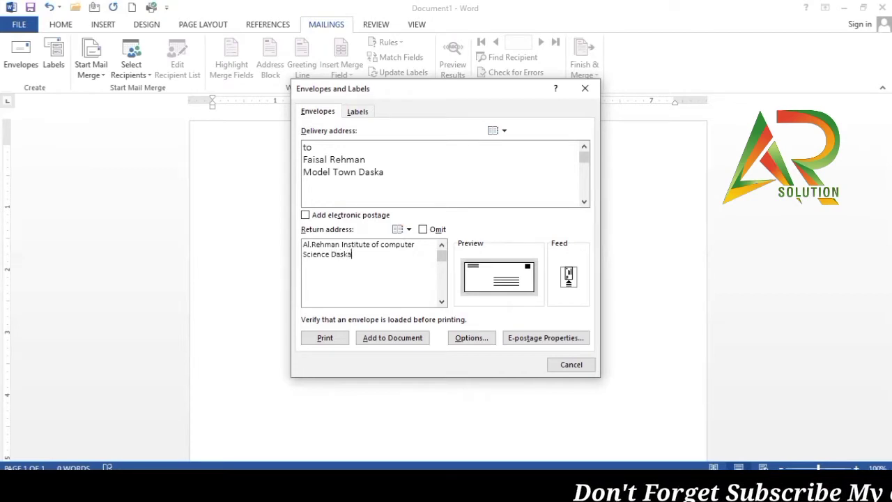
Add the envelope to the document, keep the new default return address, then close without saving.
left_click(406, 343)
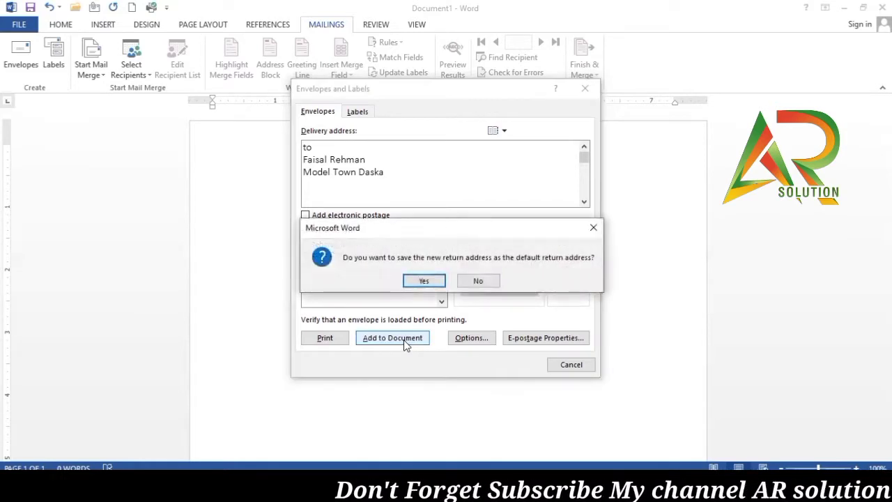
left_click(419, 285)
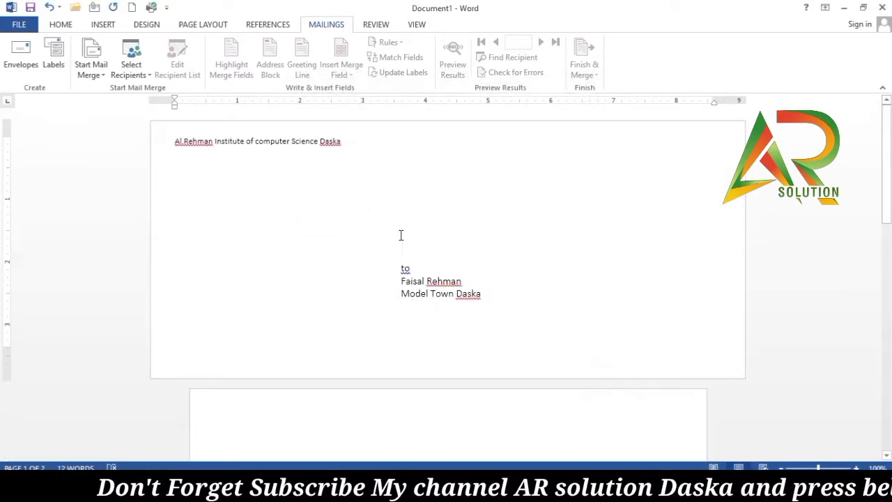
left_click_drag(345, 142, 174, 145)
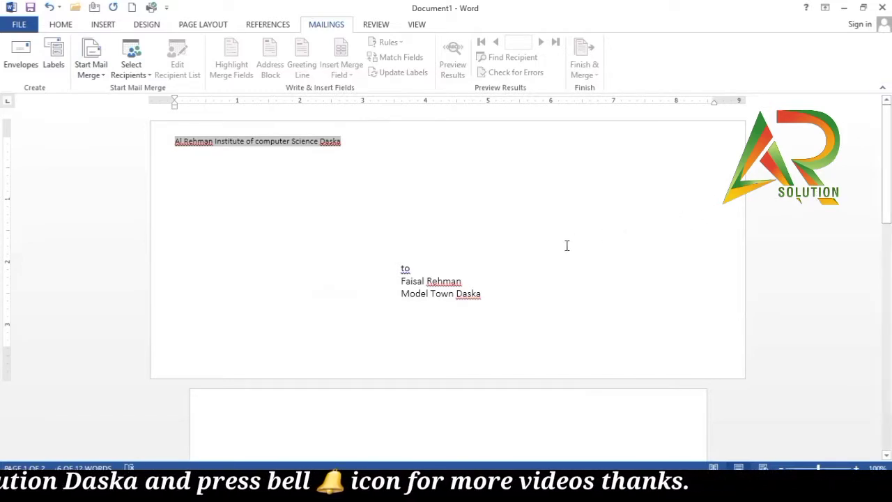
left_click(882, 7)
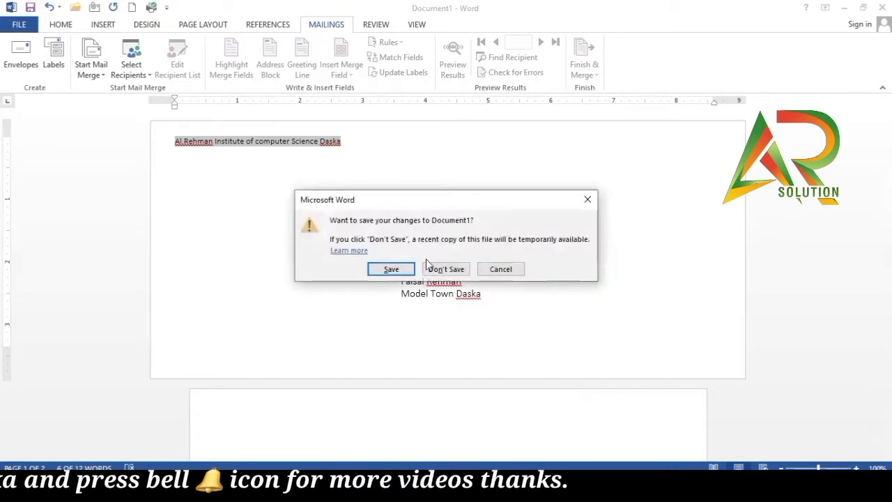
left_click(460, 271)
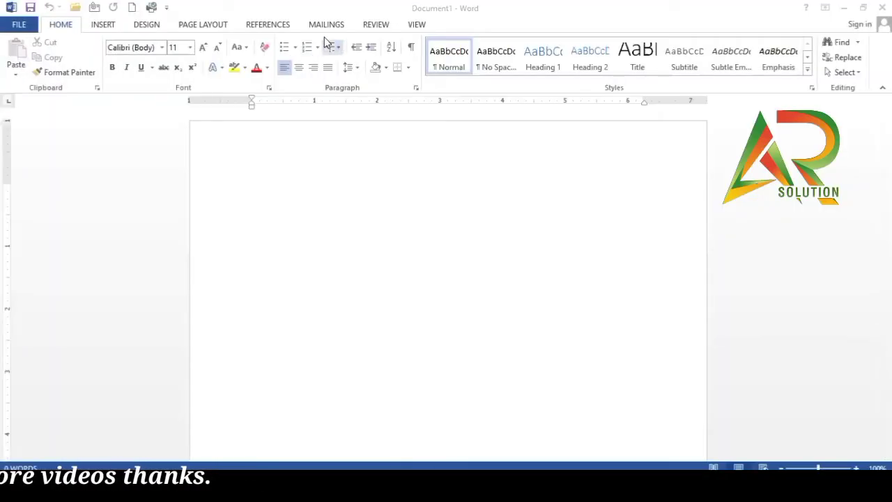
Start address labels and enter the recipient's name and address lines.
left_click(326, 24)
left_click(60, 59)
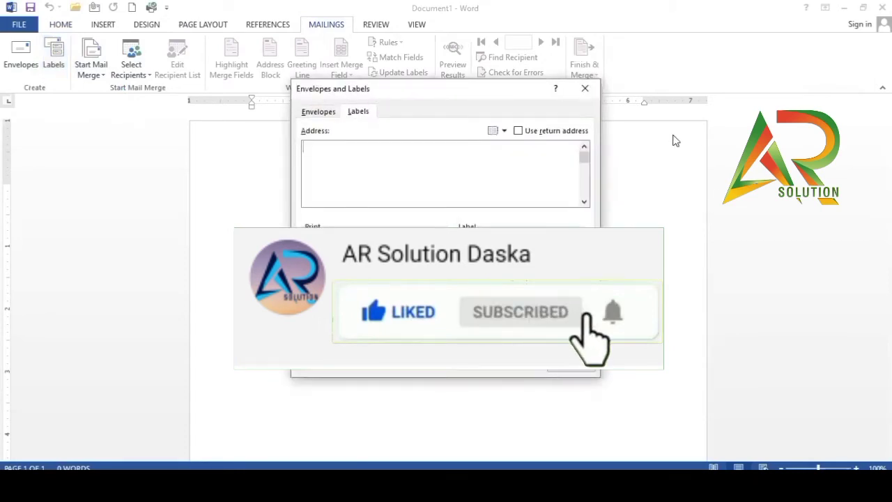
left_click_drag(504, 98, 436, 176)
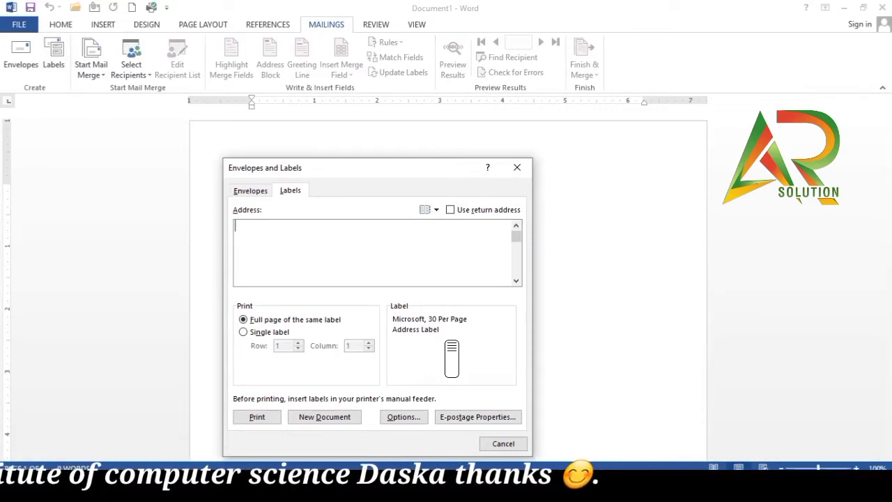
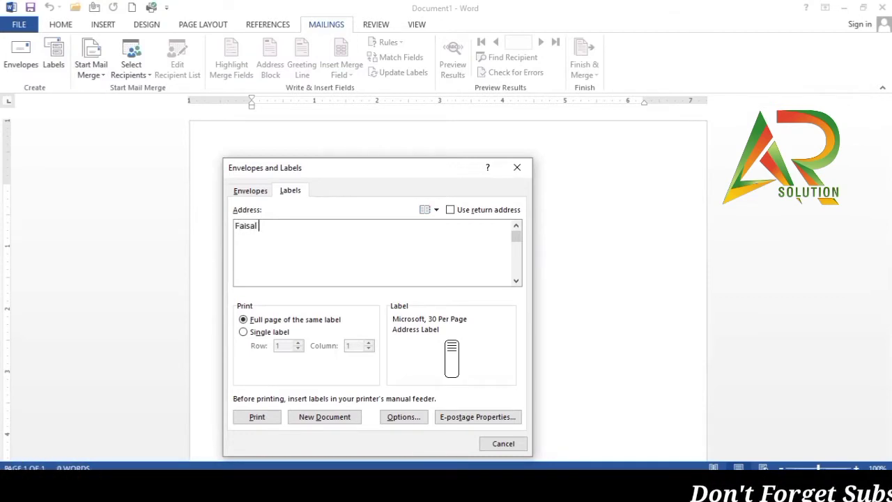
key("Return")
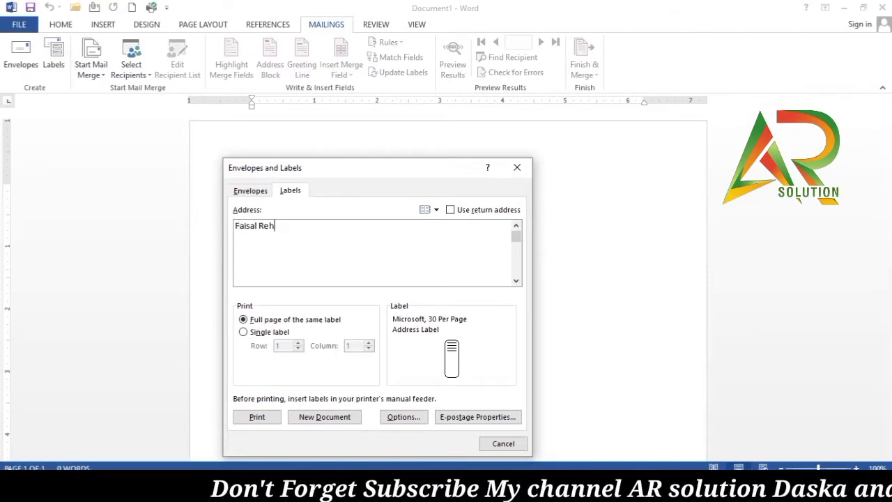
key("Return")
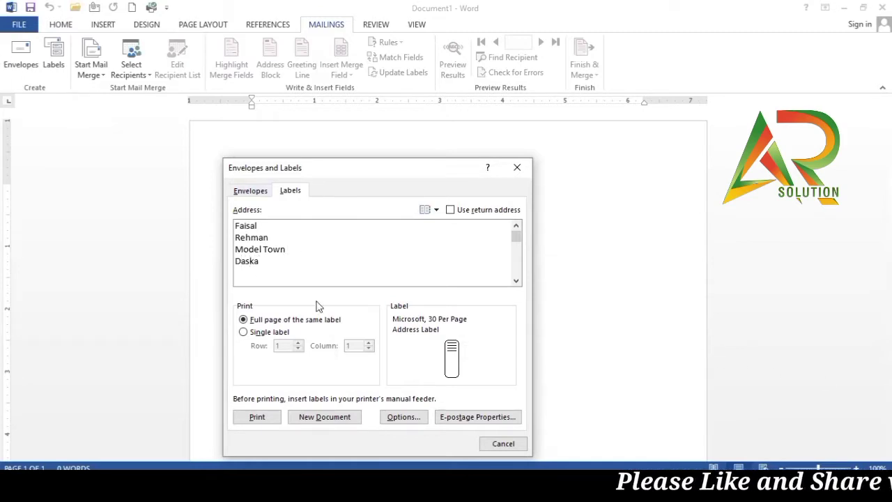
Set the label product to Microsoft 30 Per Page Address Label.
left_click(399, 418)
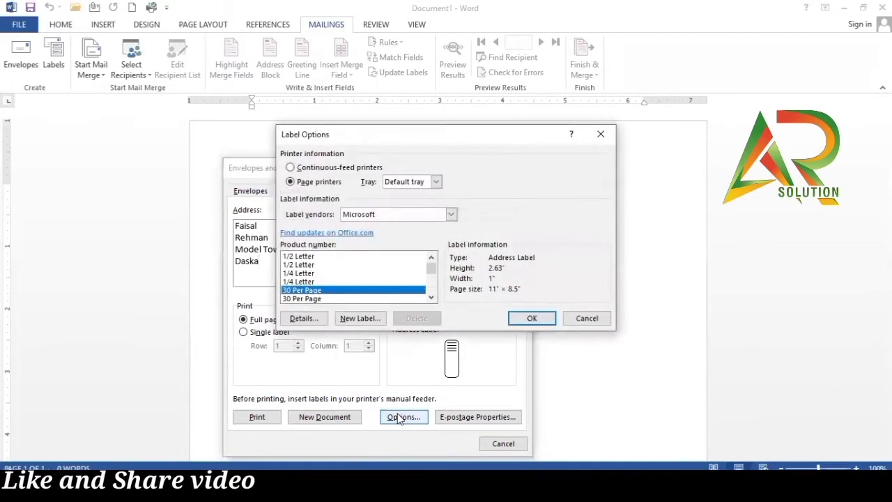
left_click(301, 274)
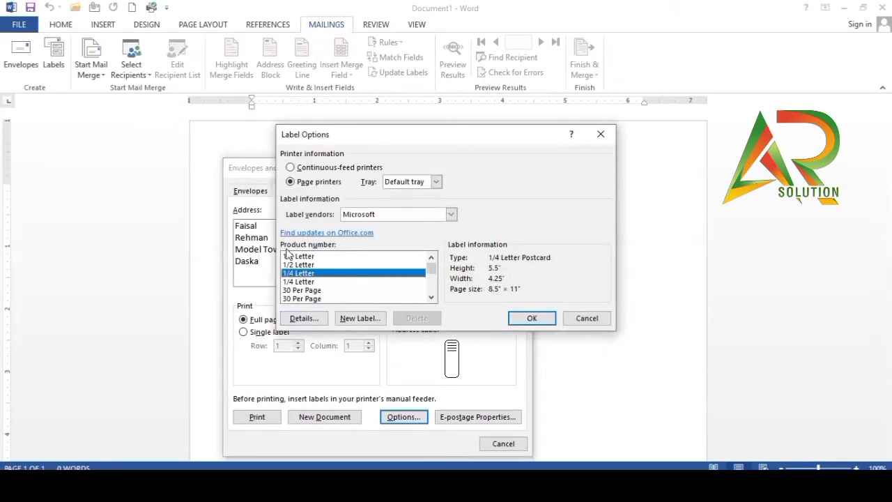
left_click(301, 290)
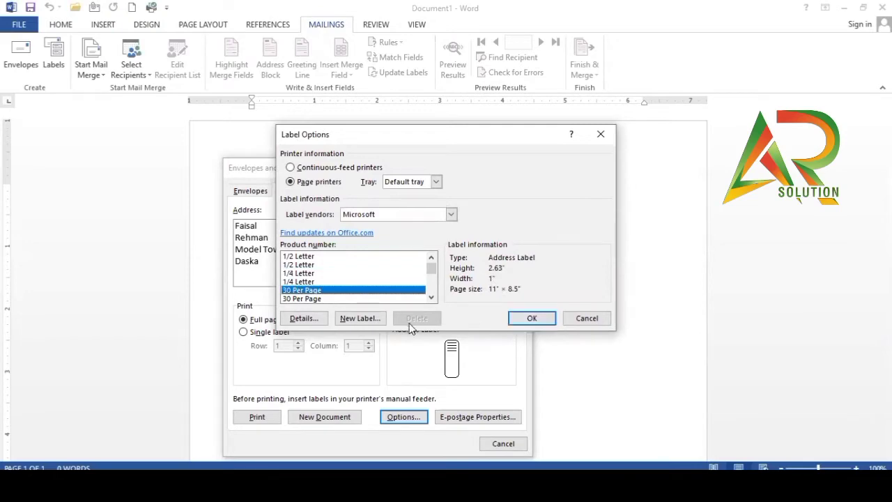
left_click(364, 319)
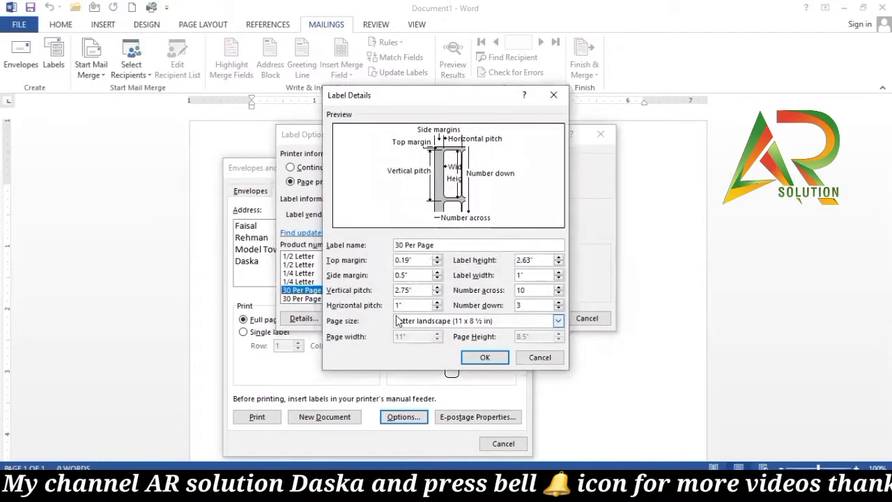
left_click(537, 358)
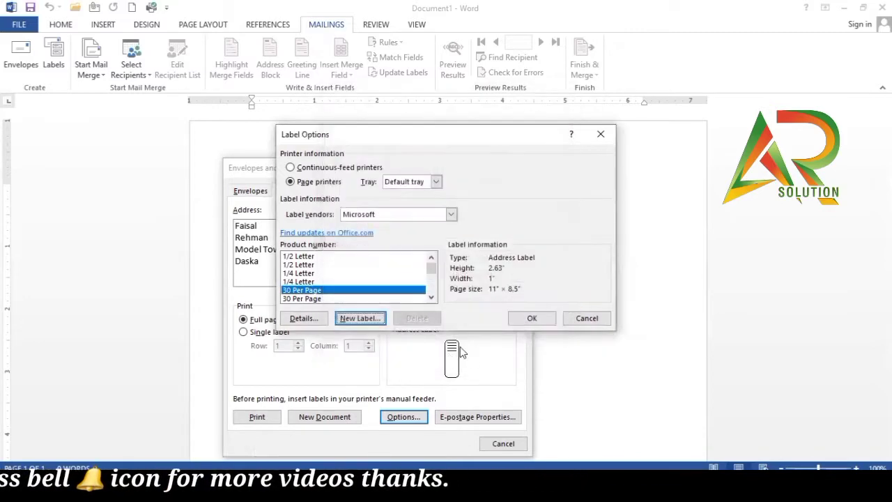
left_click(562, 319)
left_click(322, 417)
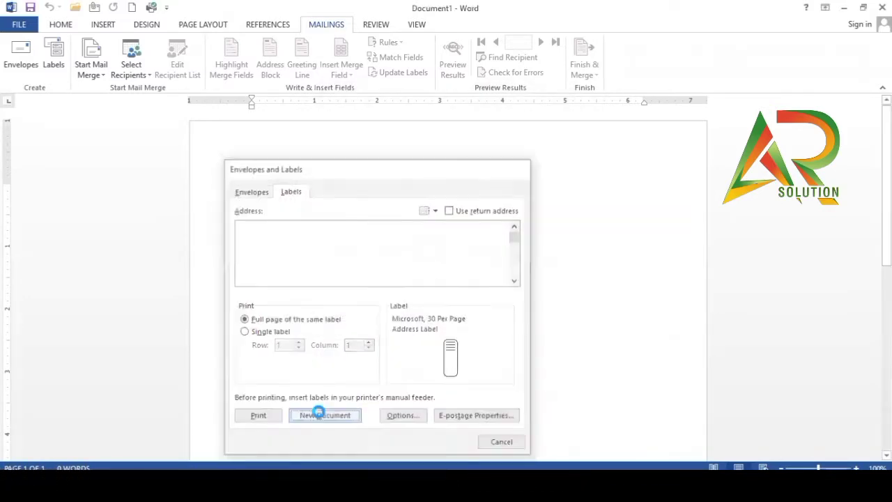
scroll(333, 266, "down", 3)
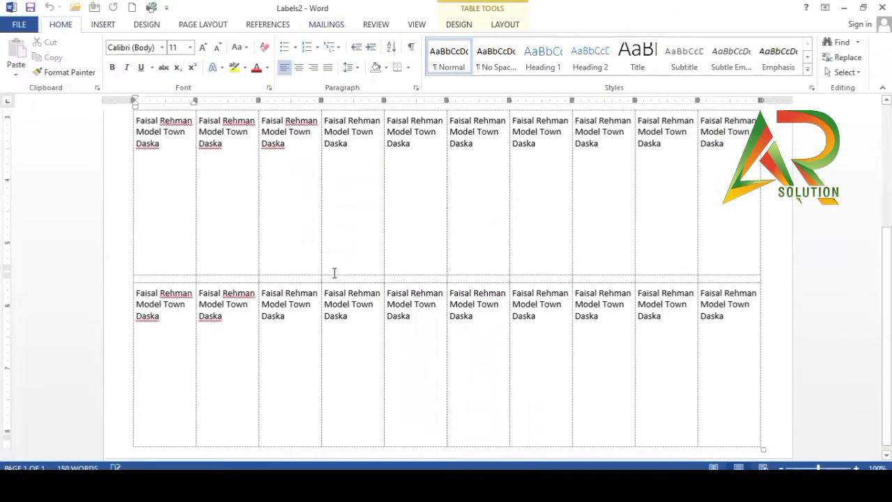
scroll(336, 272, "up", 3)
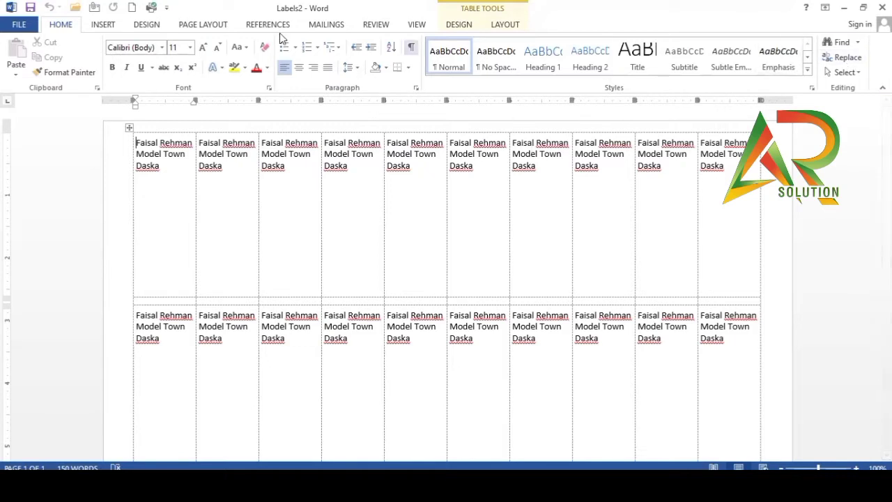
left_click(340, 26)
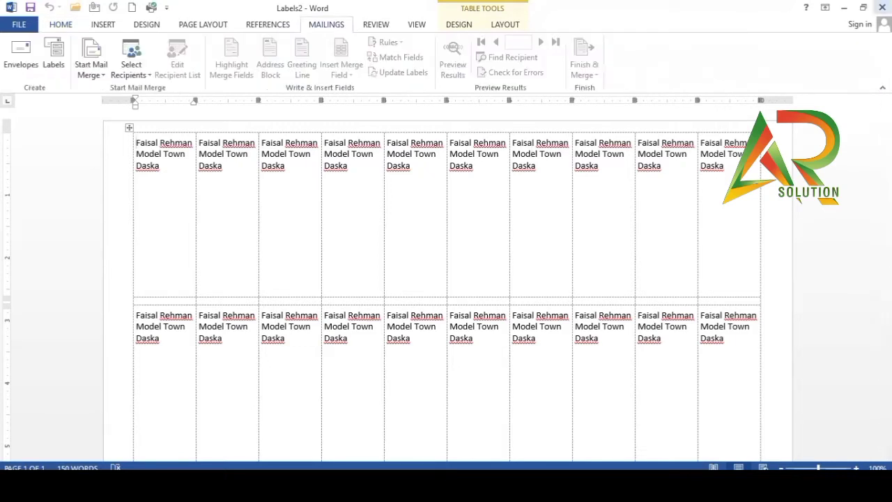
left_click(882, 7)
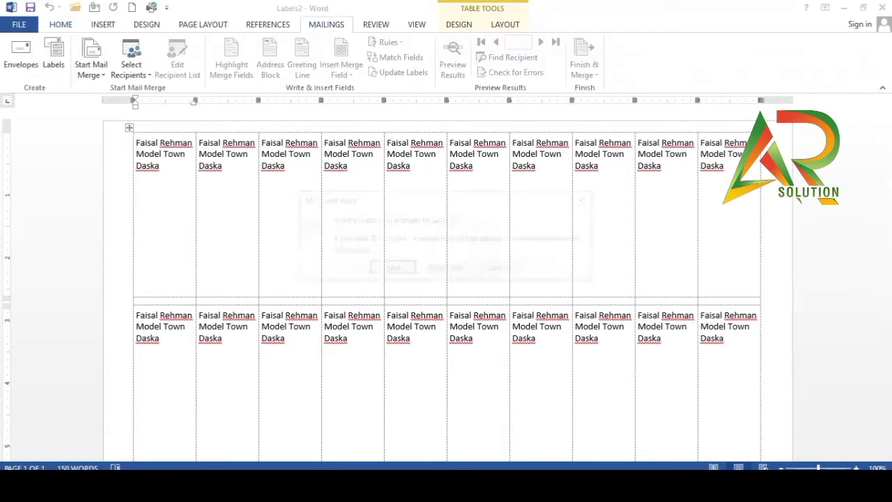
left_click(446, 268)
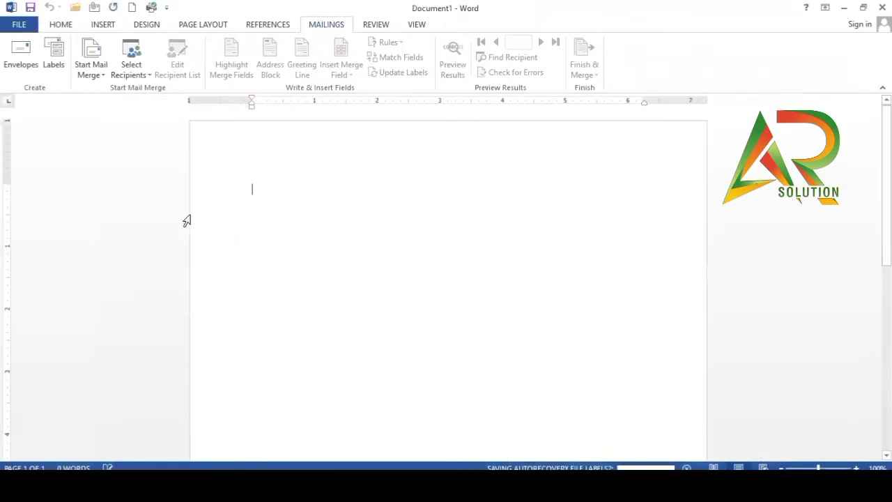
left_click(101, 76)
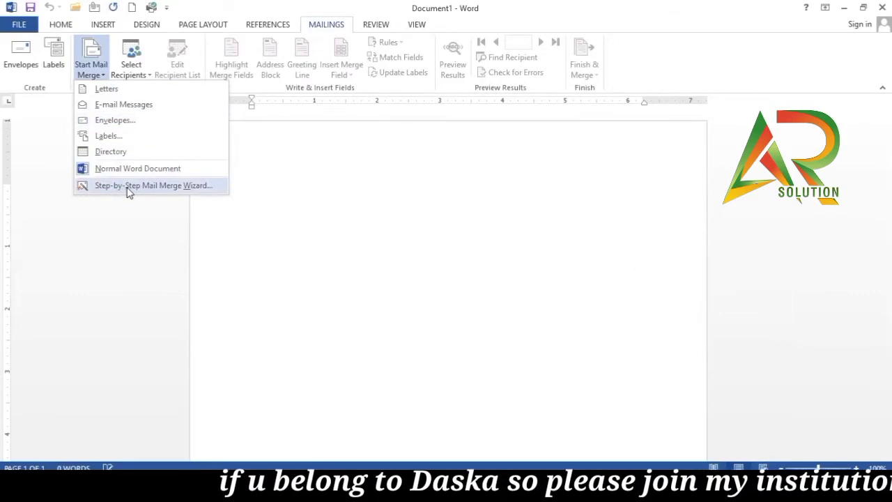
left_click(131, 25)
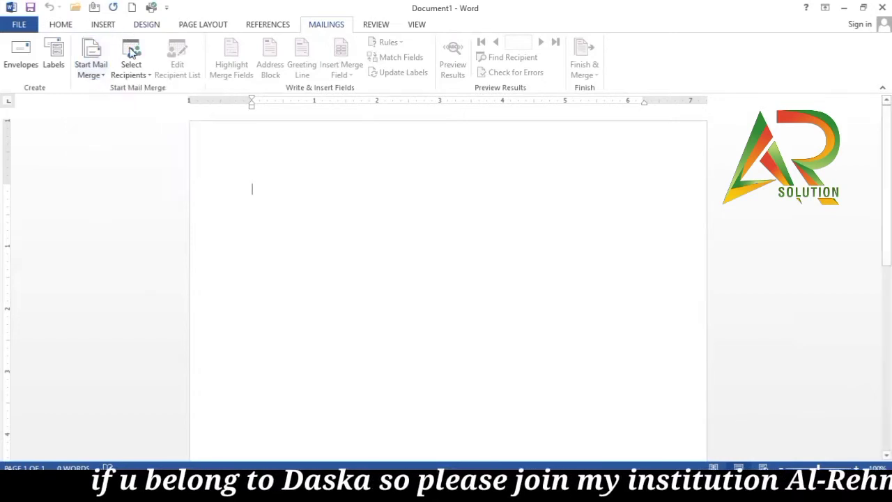
left_click(131, 25)
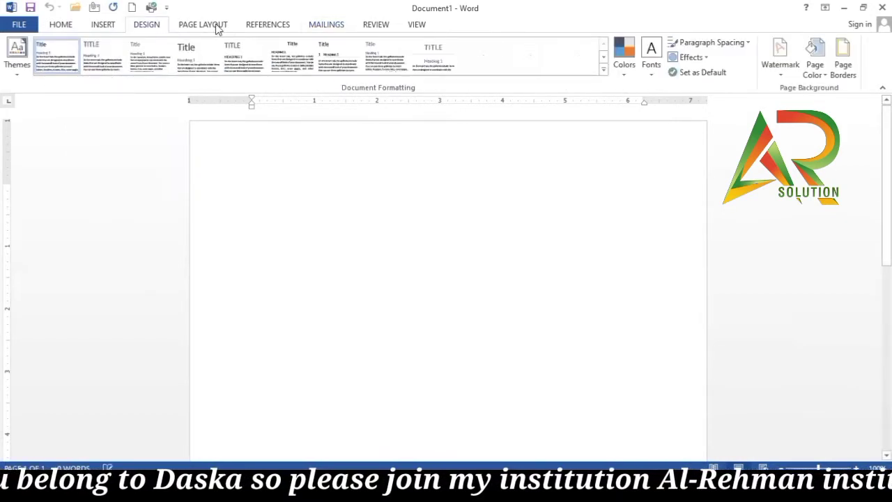
left_click(269, 25)
left_click(326, 24)
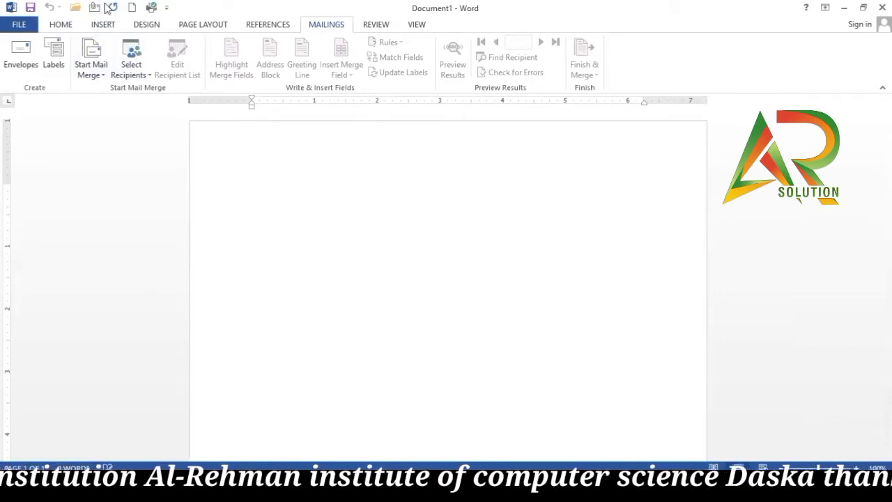
Open the Authority letter copy document from Recent Documents.
left_click(76, 7)
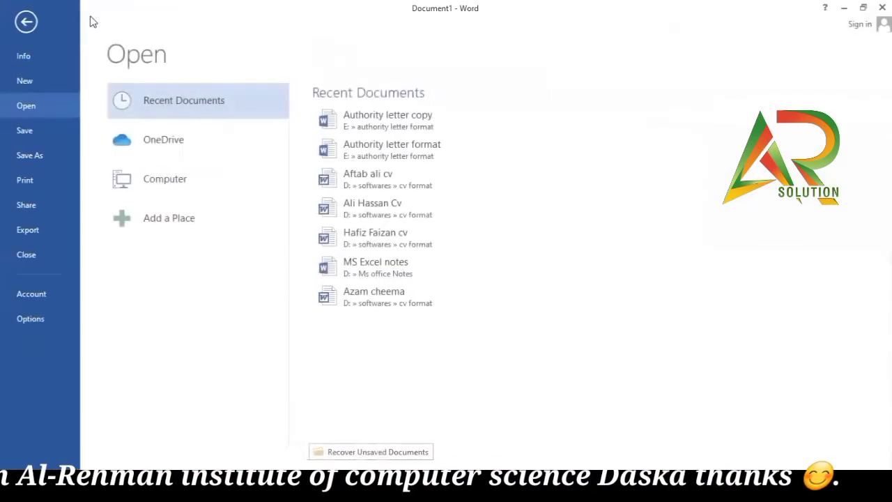
left_click(401, 120)
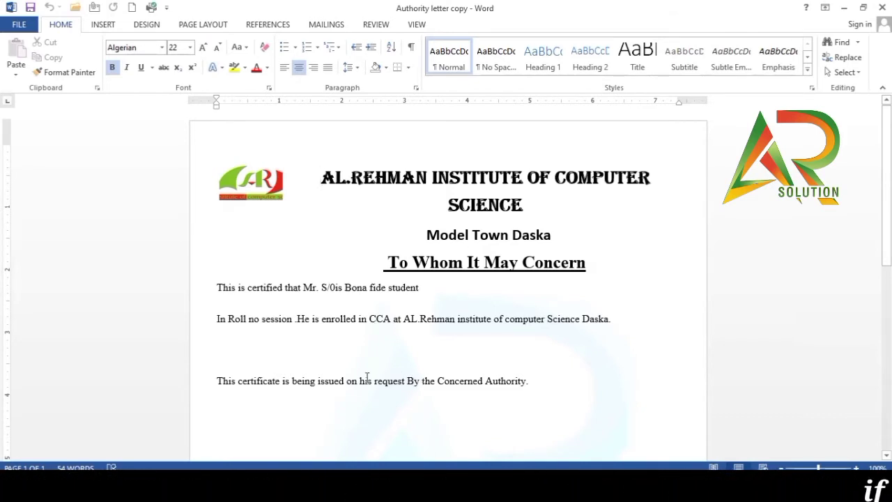
left_click(322, 177)
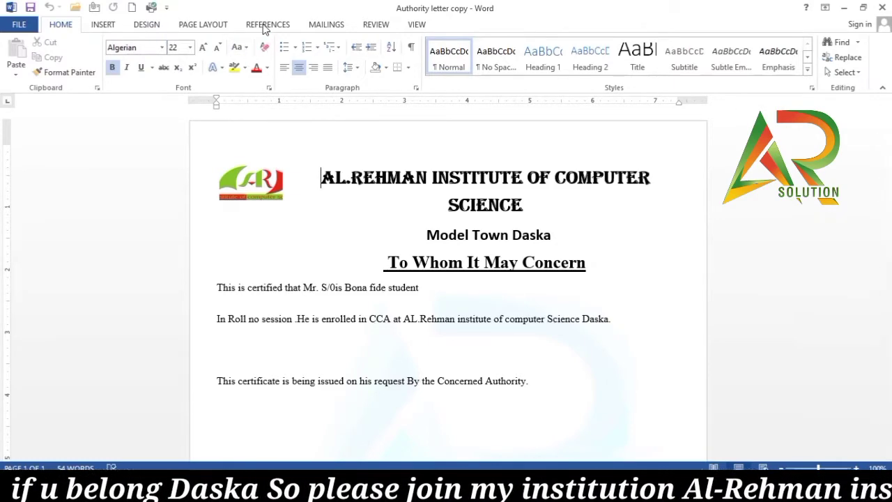
left_click(326, 24)
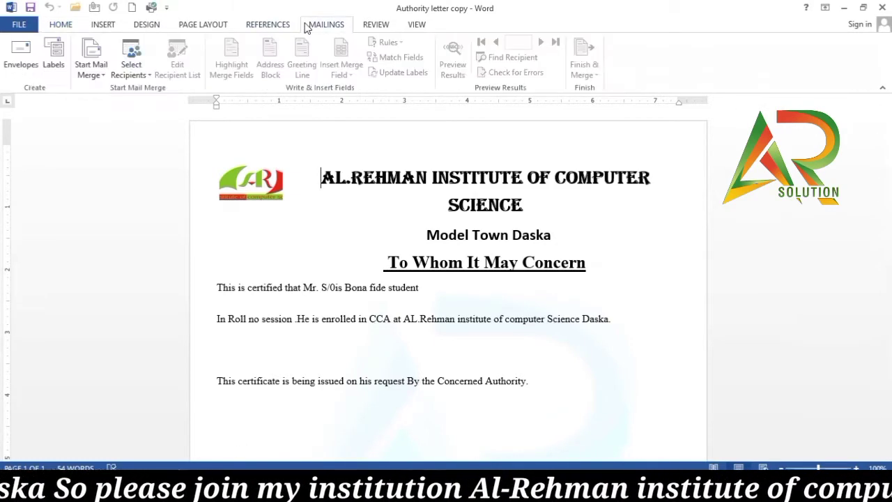
Start typing a new recipient list and open its column customisation.
left_click(142, 75)
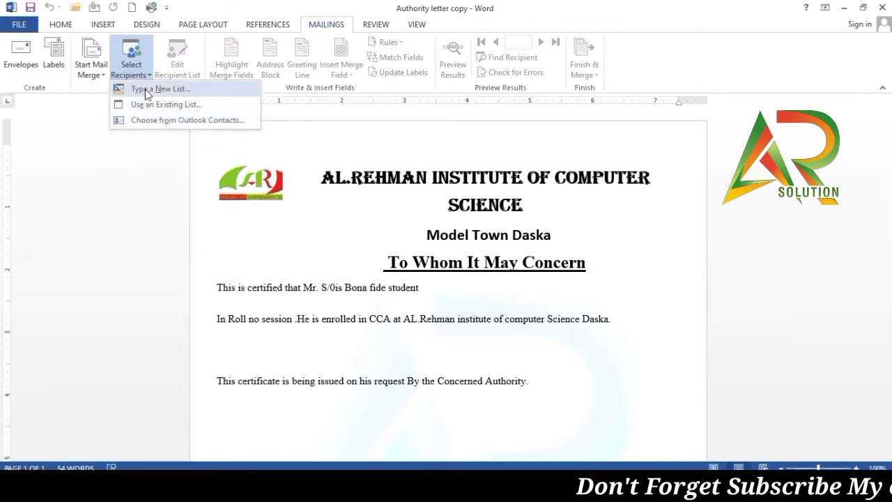
left_click(145, 91)
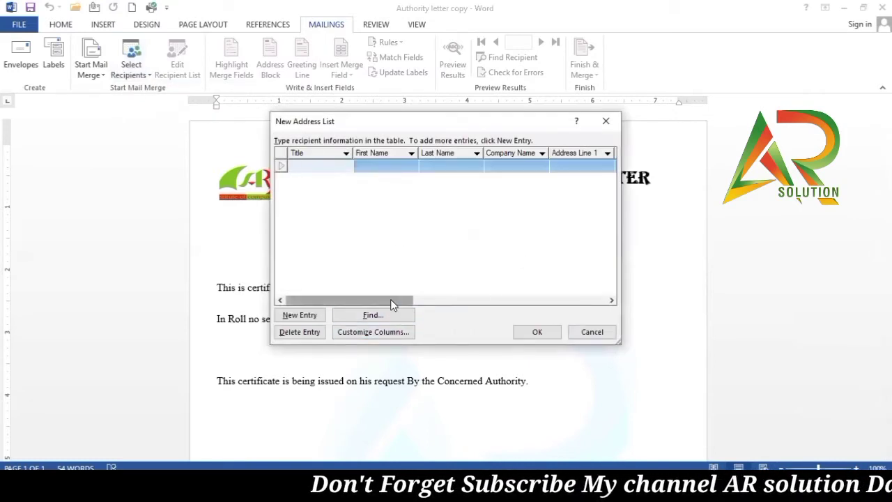
mouse_move(390, 300)
left_mouse_down()
mouse_move(527, 300)
mouse_move(416, 298)
left_mouse_up()
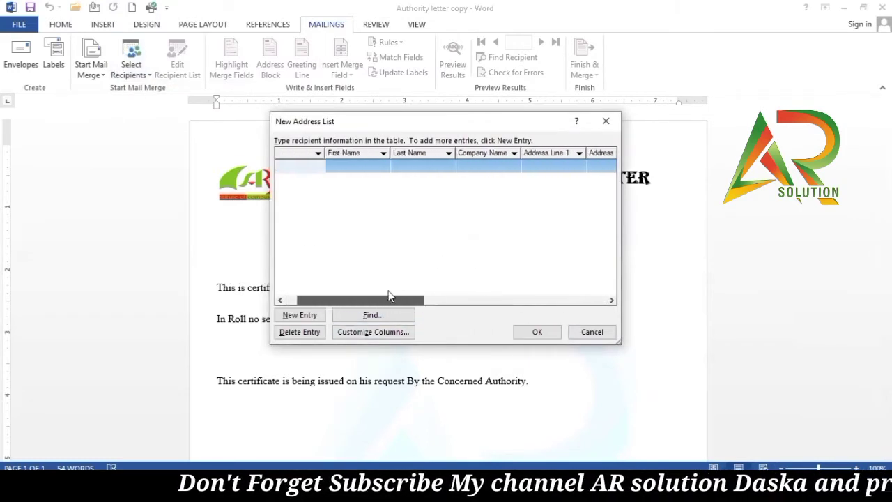
left_click(380, 333)
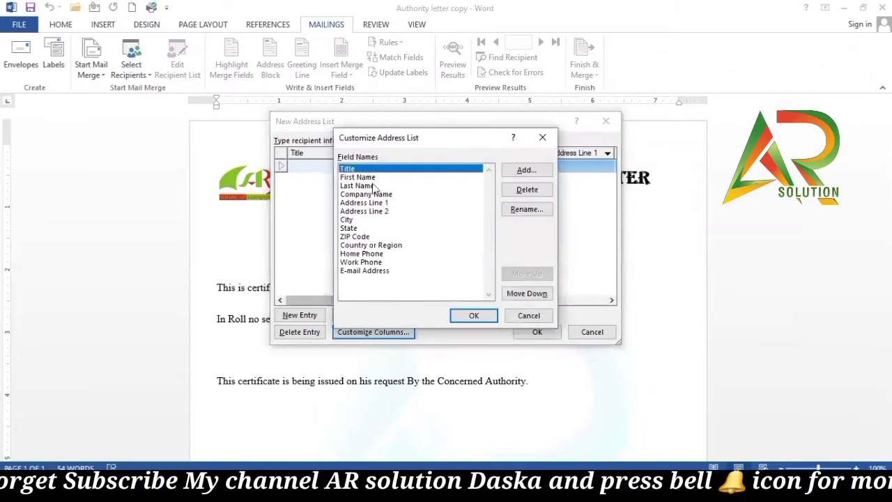
Delete the E-mail, phone, Country, ZIP, State, City and Address Line 1–2 fields.
left_click(381, 272)
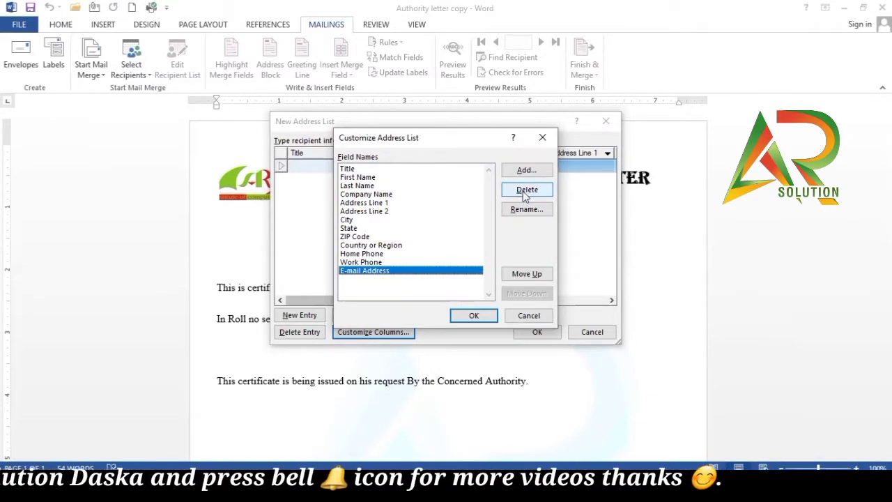
left_click(526, 190)
left_click(424, 281)
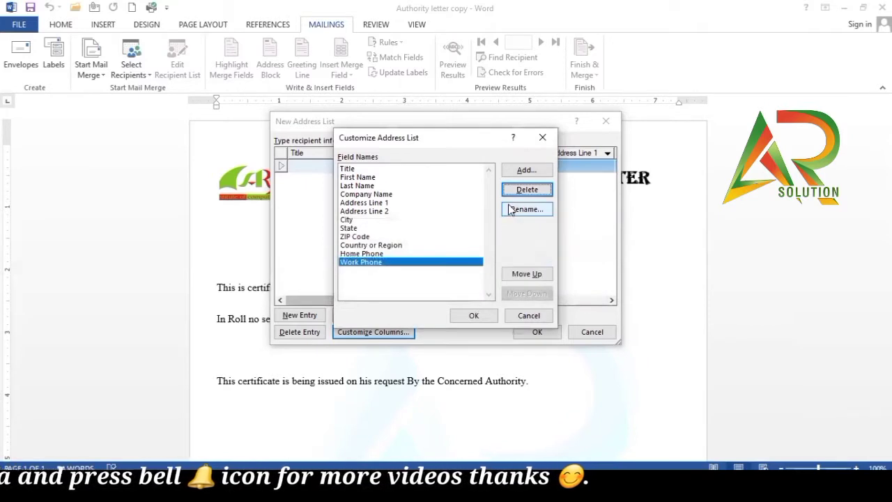
left_click(527, 189)
left_click(424, 281)
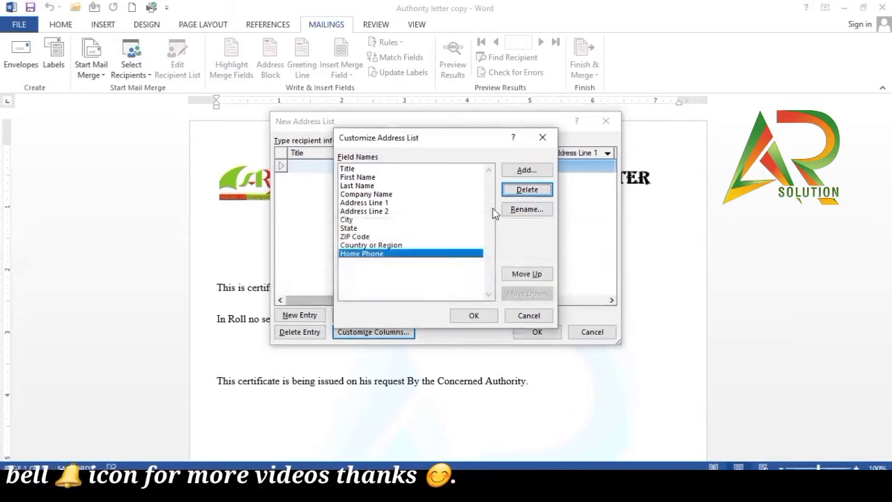
left_click(527, 190)
left_click(425, 283)
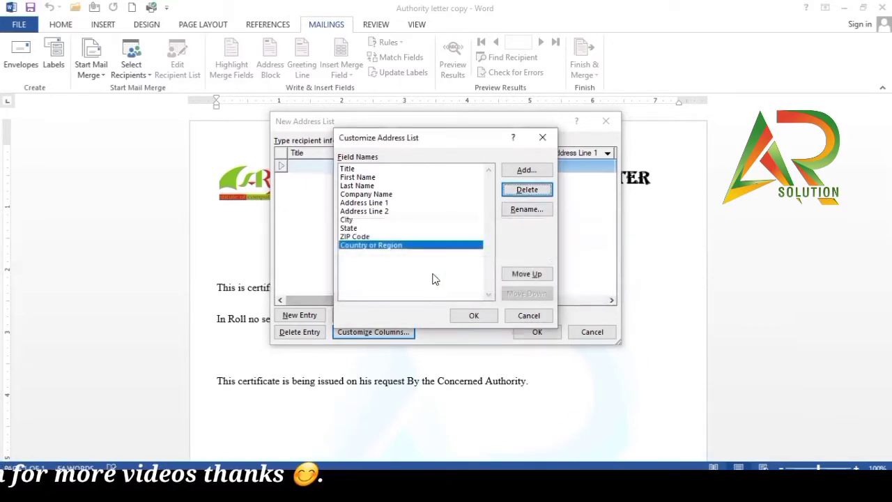
left_click(524, 189)
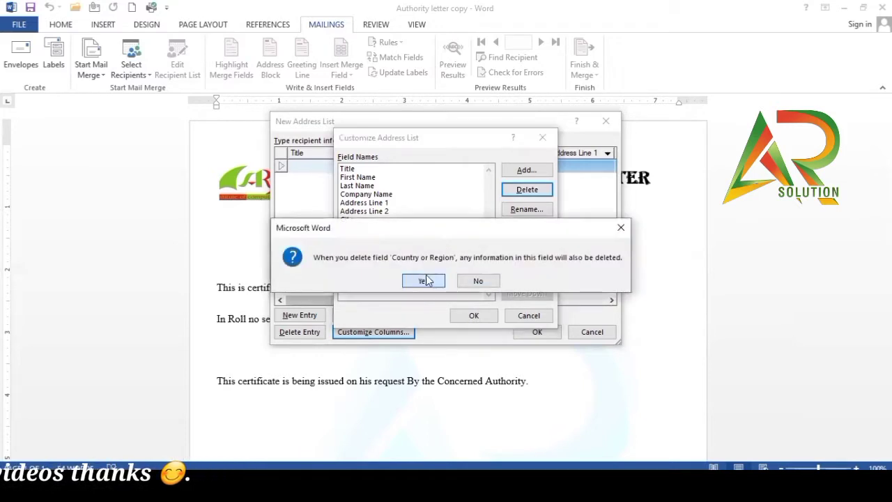
left_click(425, 281)
left_click(527, 190)
left_click(423, 283)
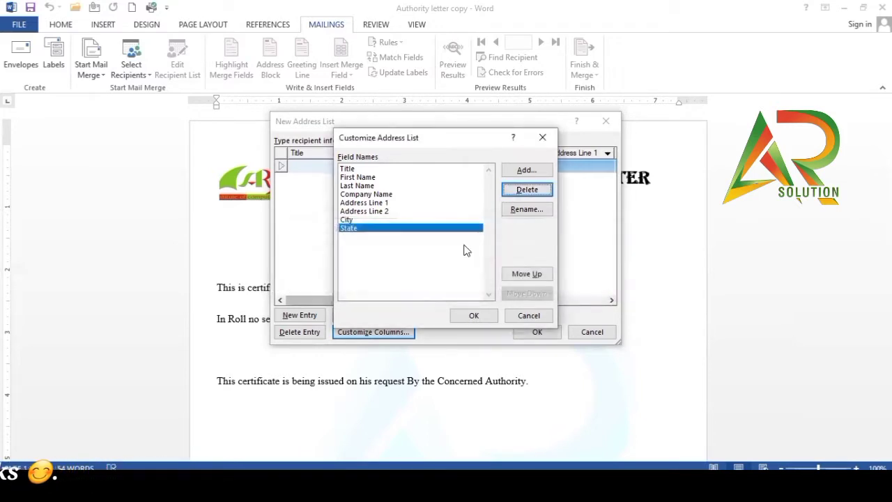
left_click(525, 190)
left_click(427, 282)
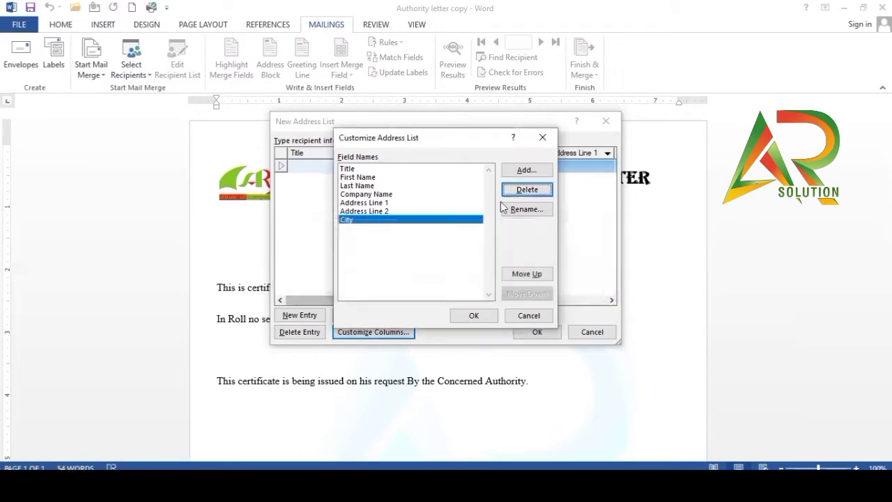
left_click(514, 192)
left_click(427, 282)
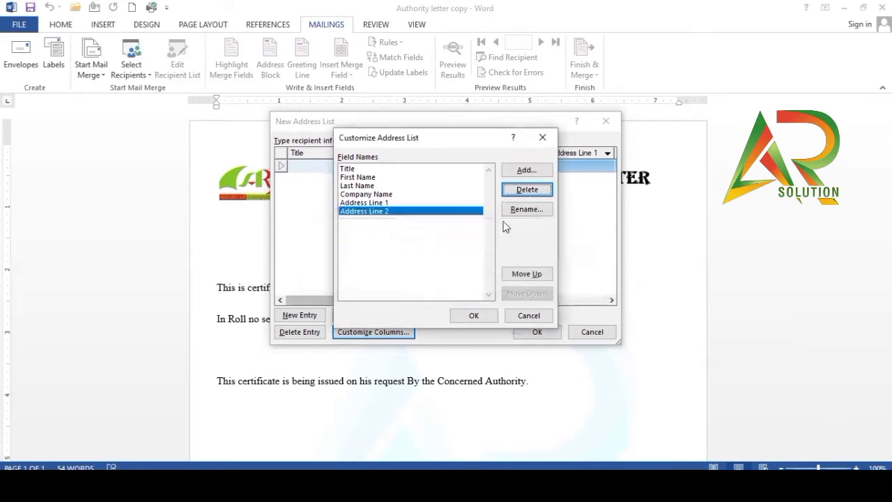
left_click(527, 191)
left_click(426, 282)
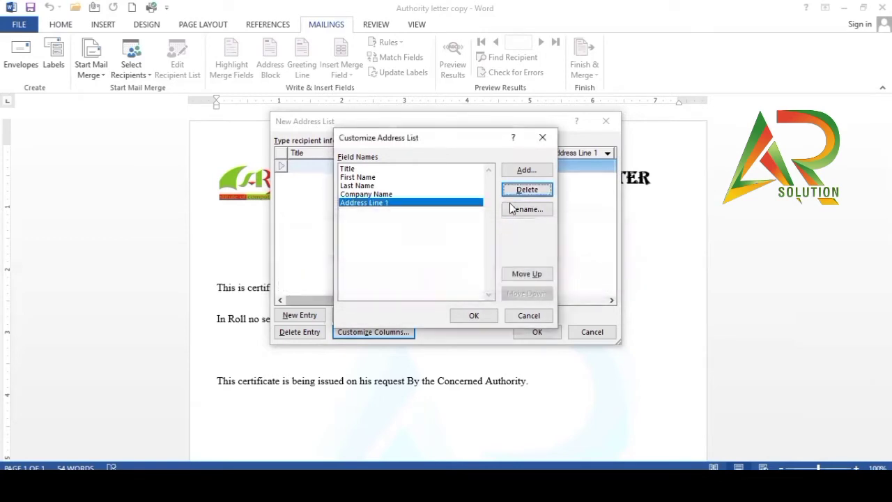
left_click(528, 190)
left_click(421, 282)
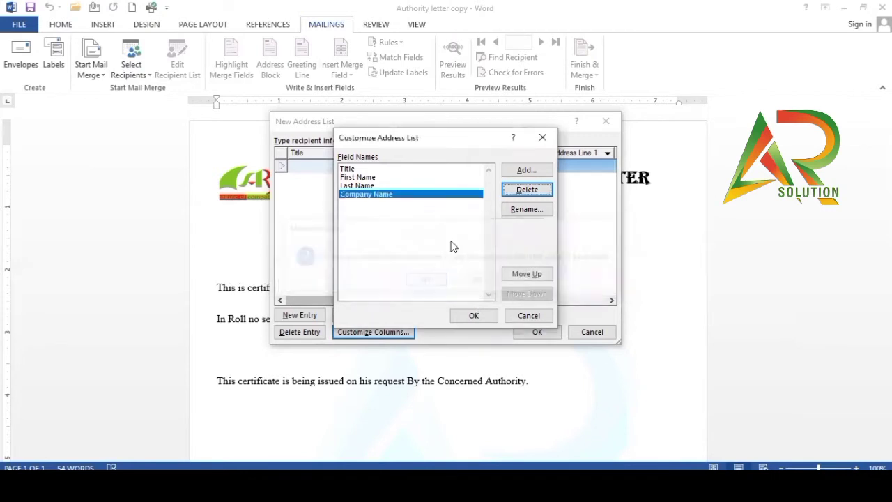
left_click(348, 168)
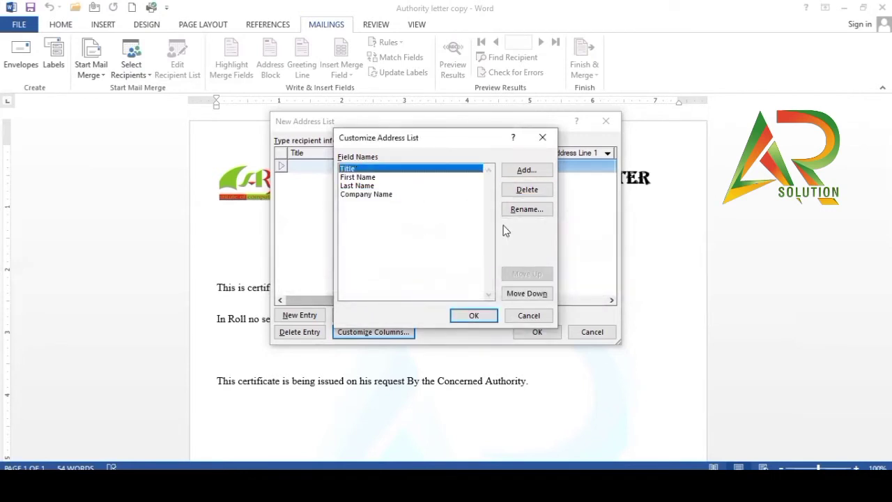
Rename the Title column to Student Name and First Name to Father Name.
left_click(525, 210)
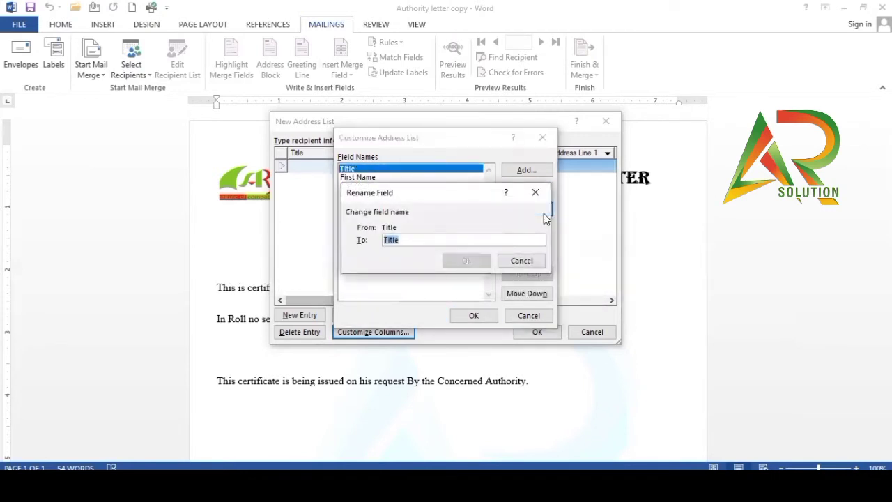
type("Student Name")
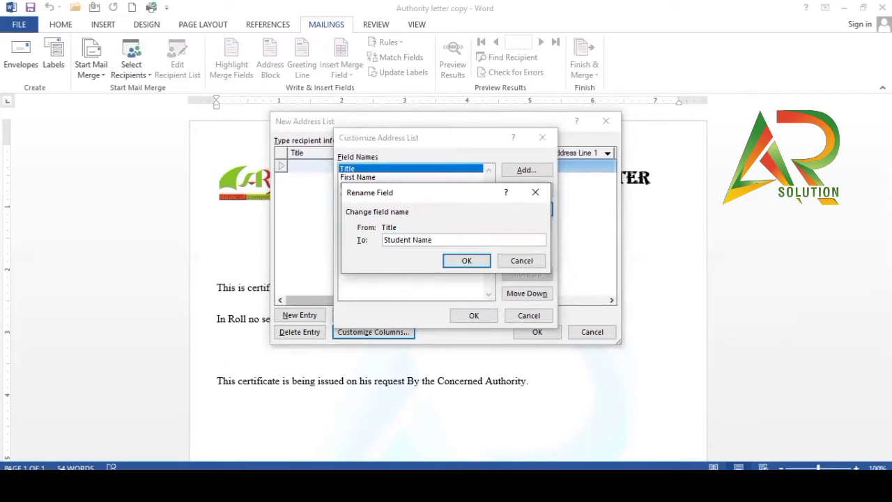
left_click(463, 262)
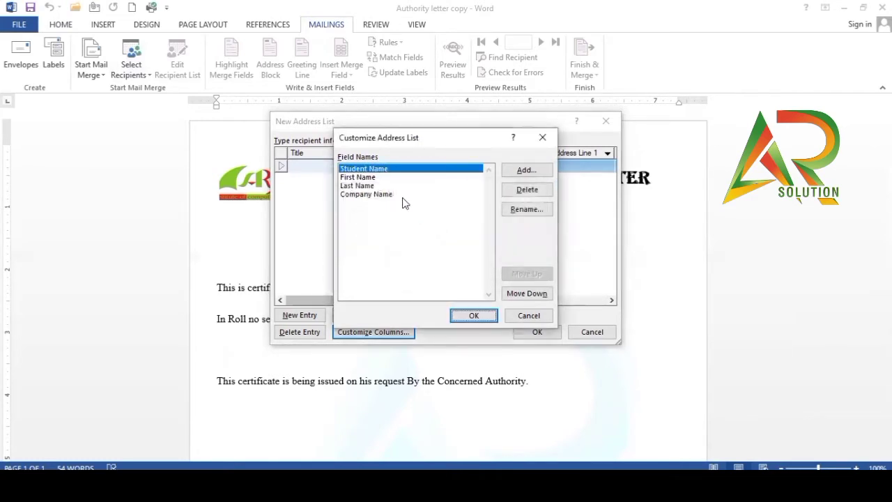
left_click(369, 177)
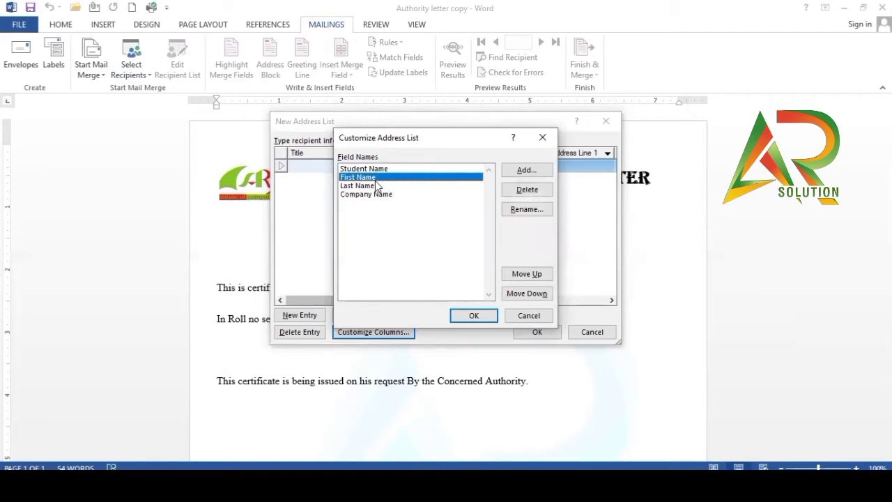
left_click(527, 210)
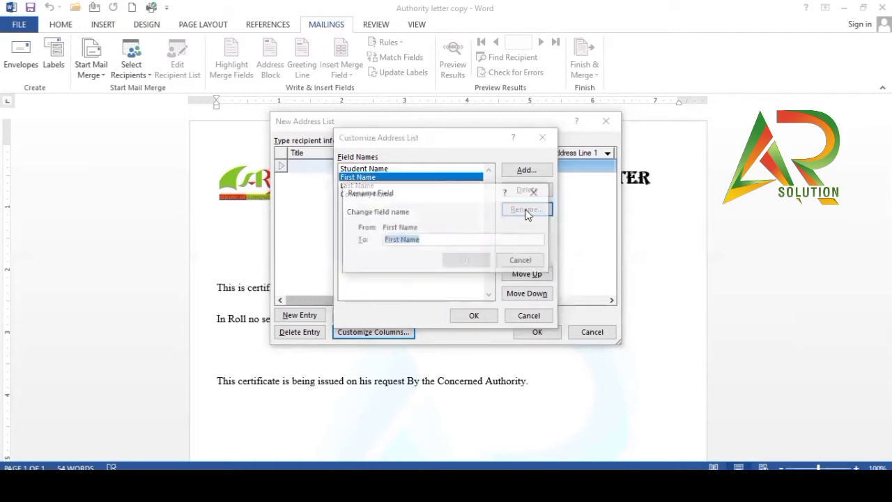
type("F")
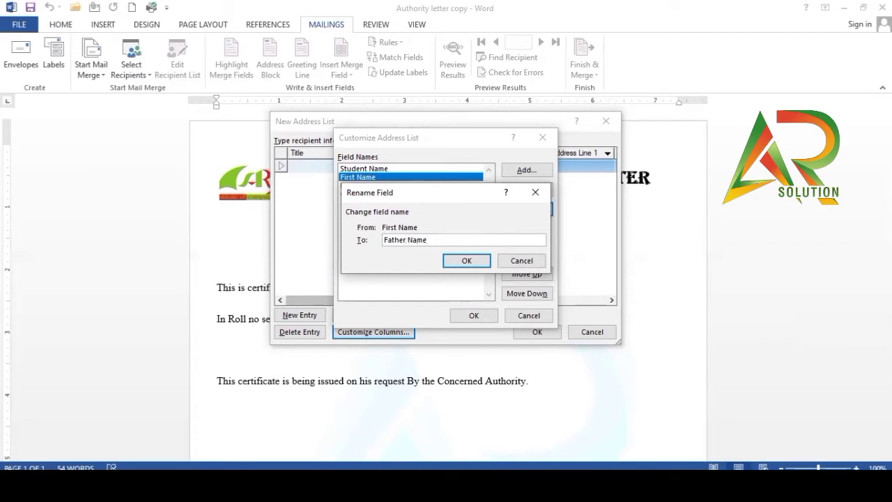
left_click(465, 261)
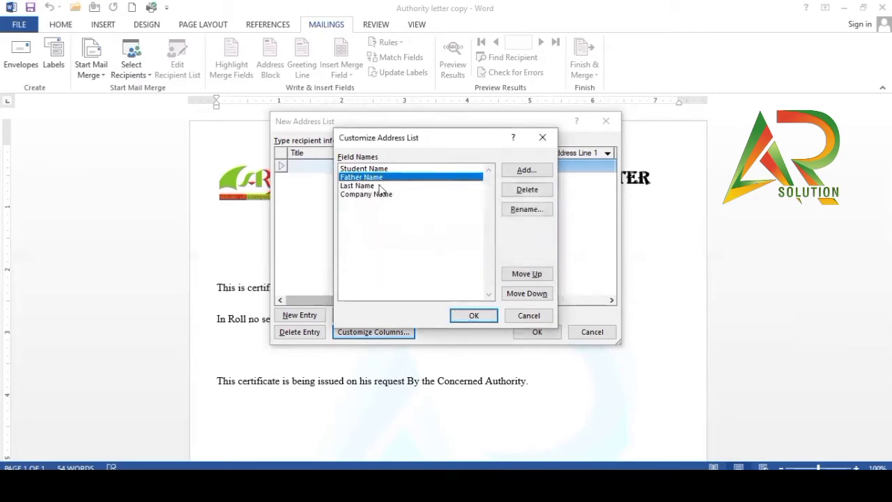
Rename Last Name to Course and Company Name to Roll No, then confirm the columns.
left_click(371, 186)
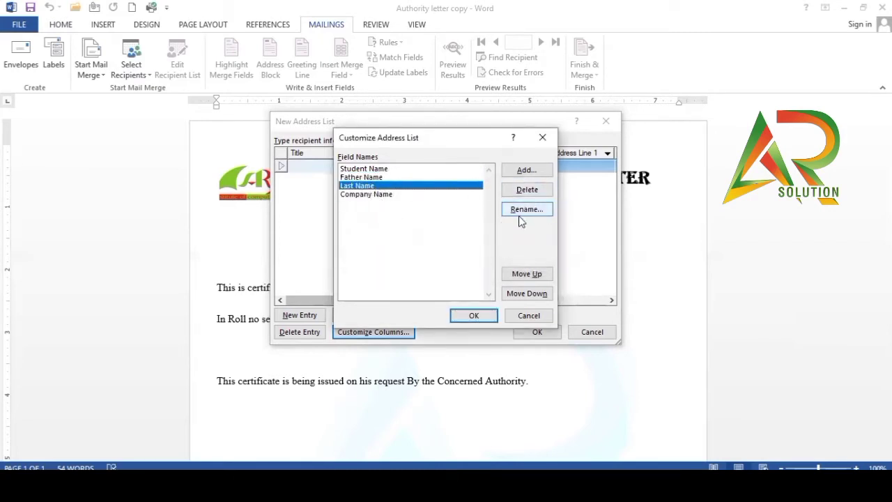
left_click(520, 211)
type("Course")
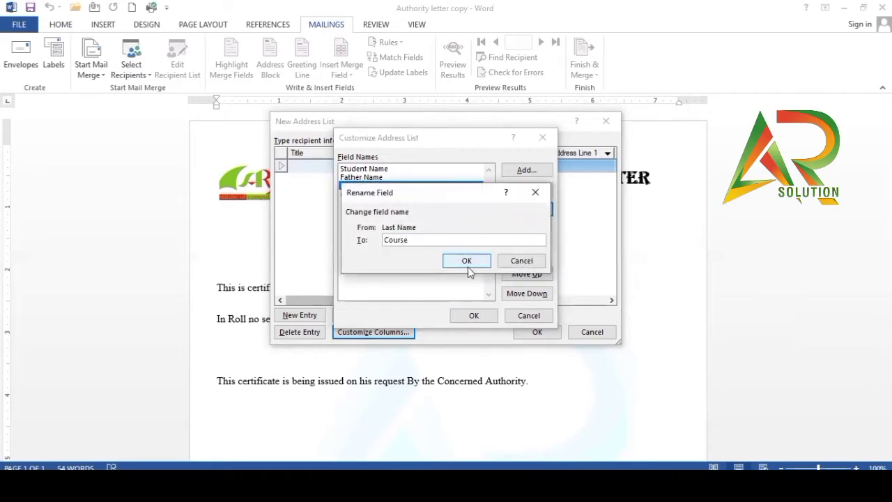
left_click(467, 260)
left_click(364, 195)
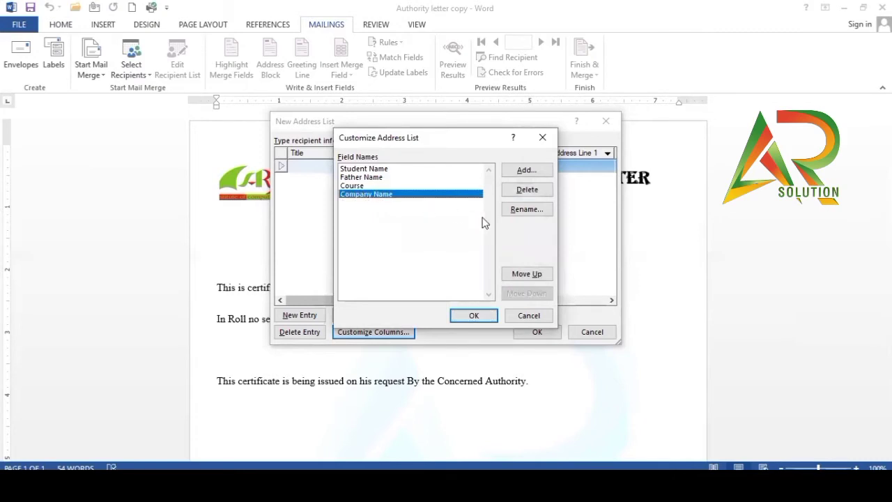
left_click(510, 210)
type("r")
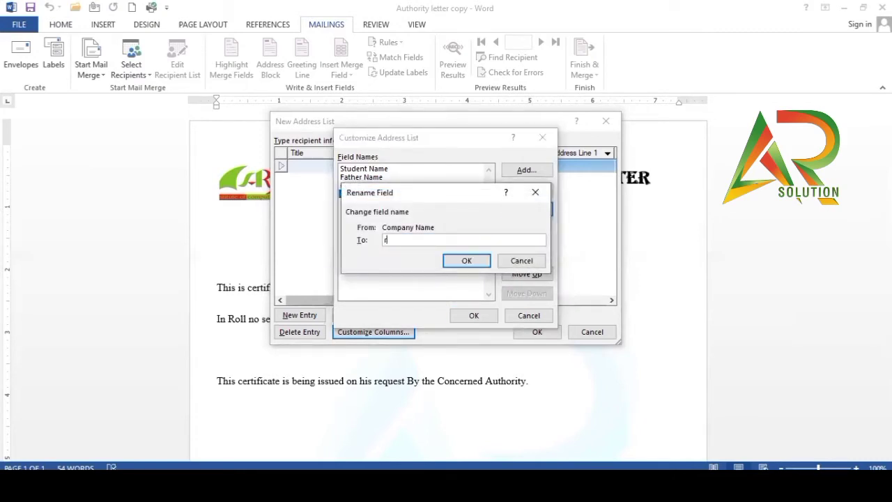
key("BackSpace")
type("Roll No")
left_click(452, 263)
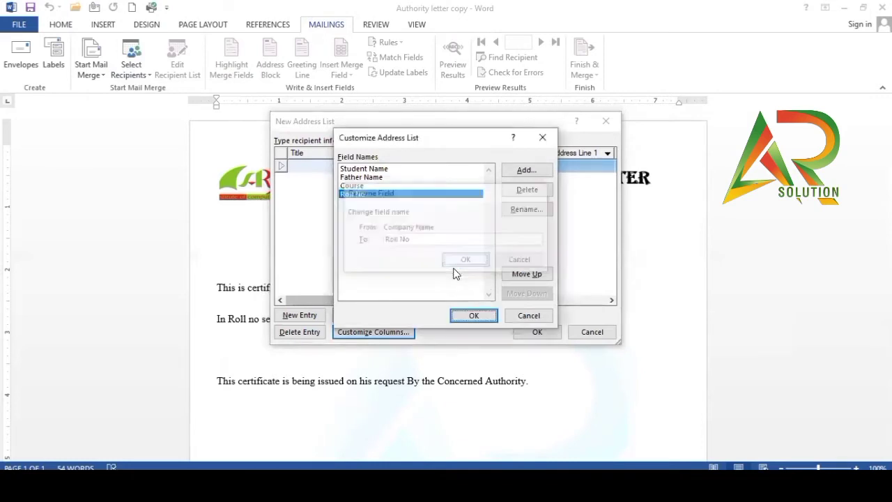
left_click(472, 317)
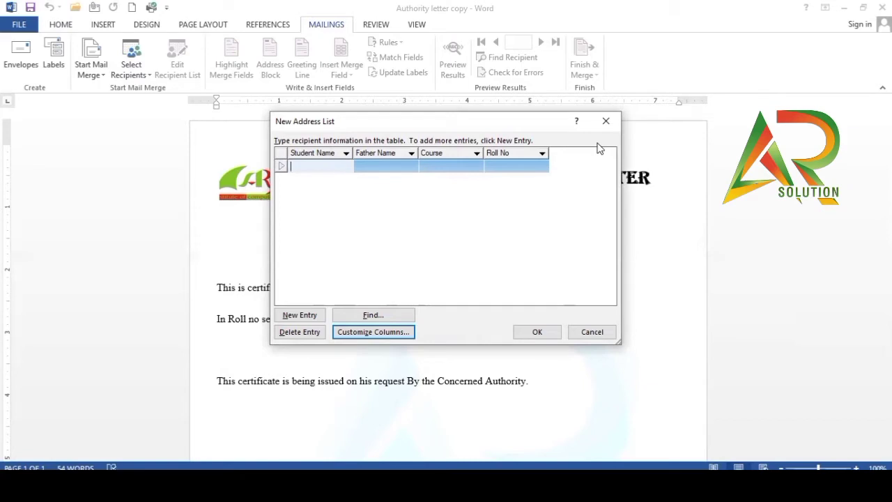
Enter the first student record with its student and father names, course DIT and roll number 765.
key("Tab")
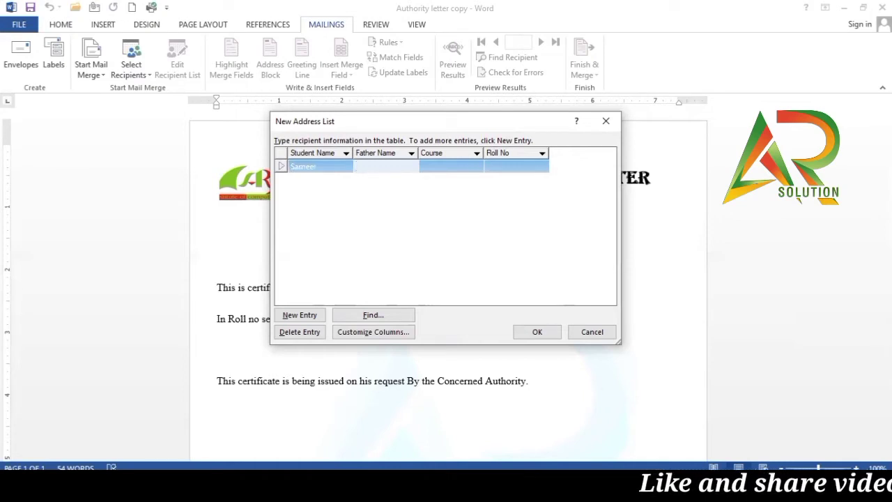
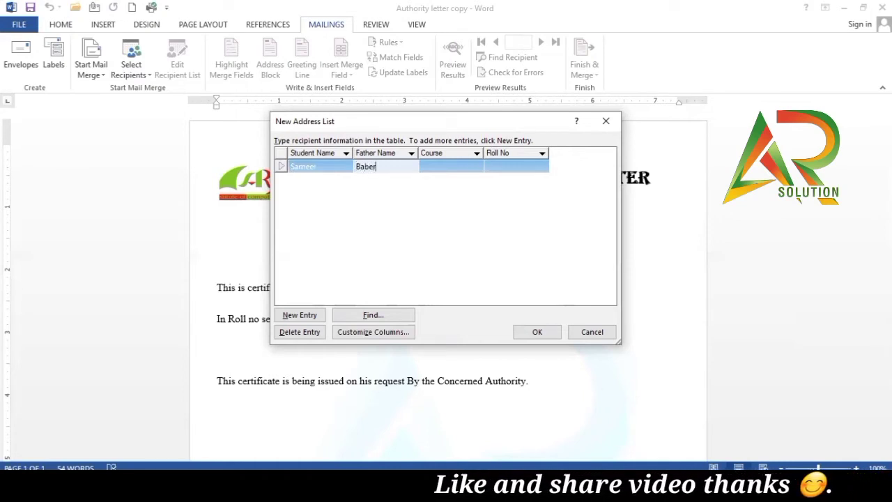
key("Tab")
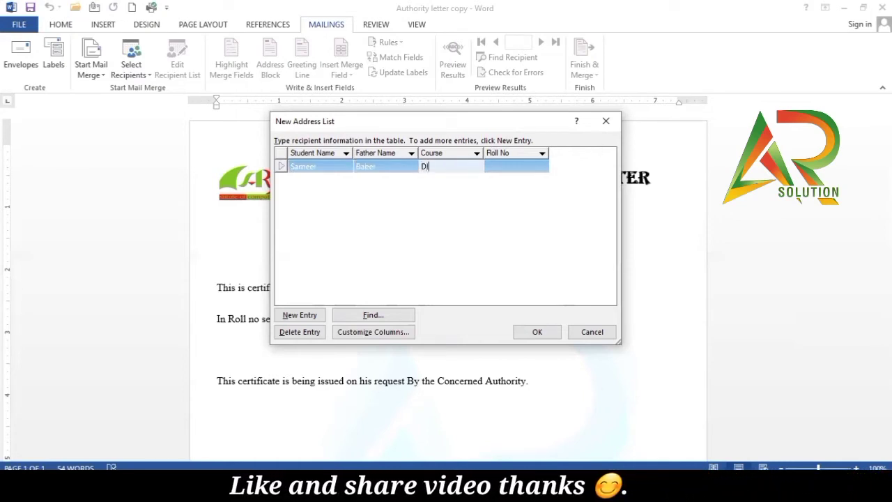
key("Tab")
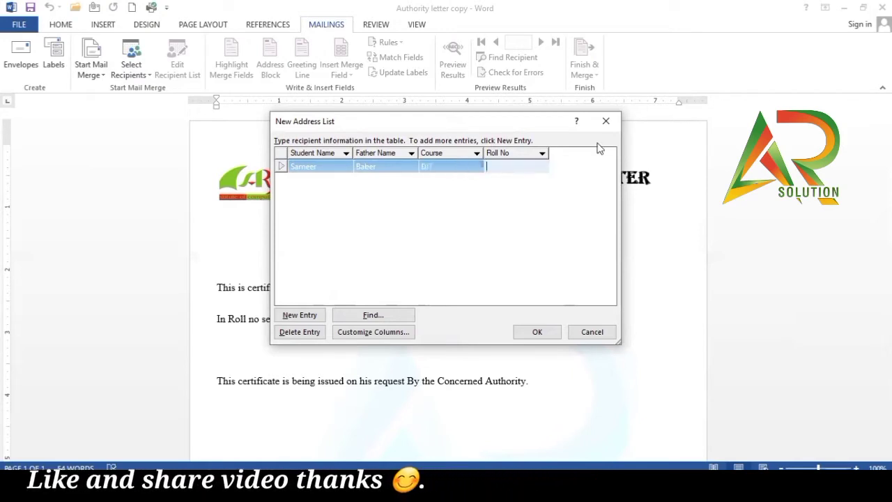
key("Tab")
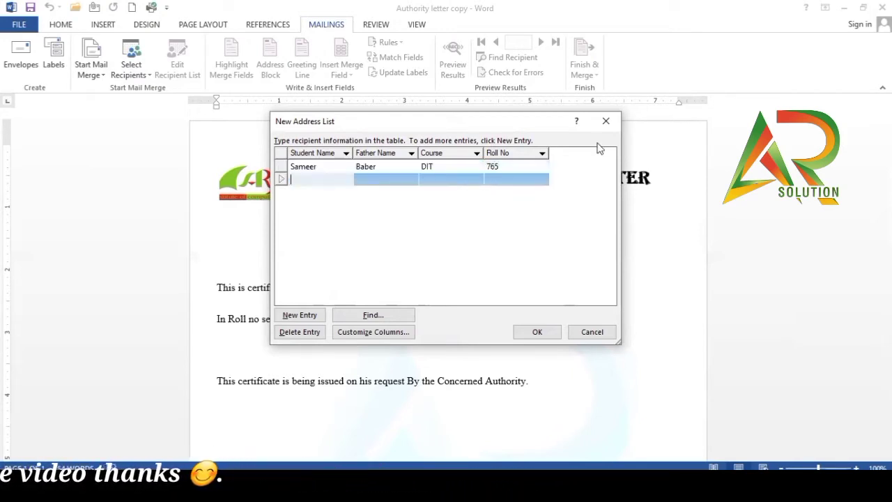
Enter the second and third student records, with courses CCA and PGD and roll number 876.
type("M")
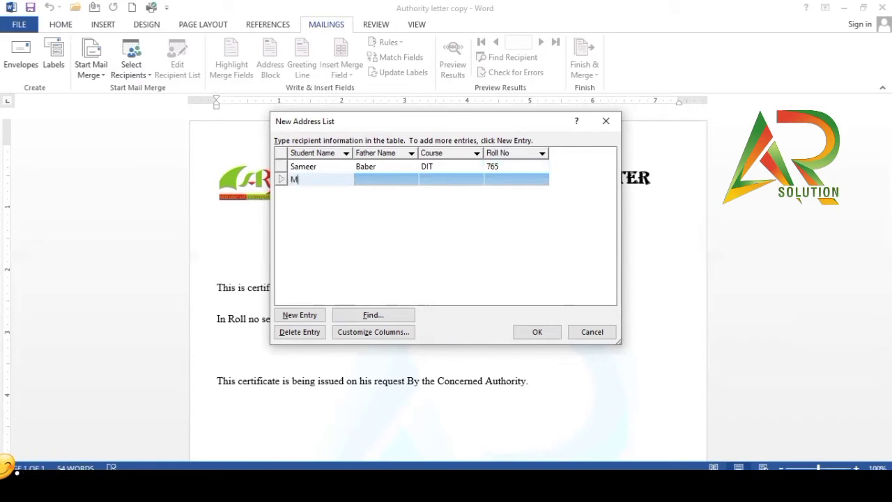
type("um")
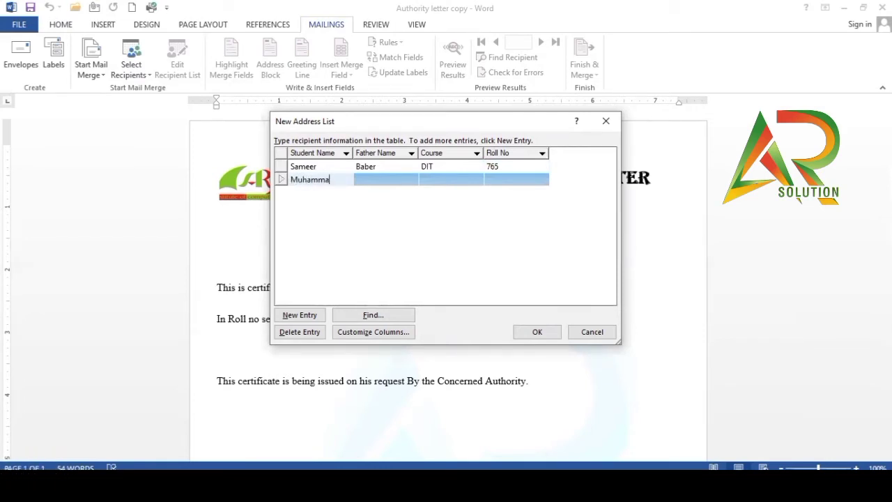
key("Tab")
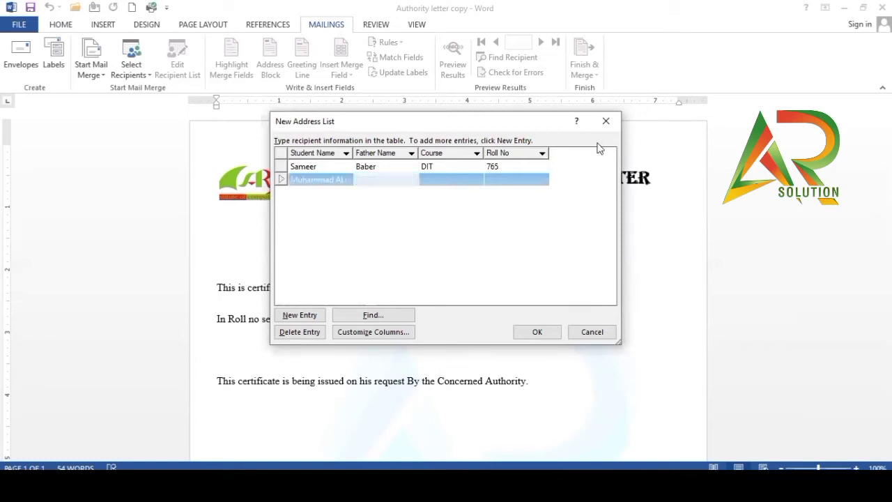
key("Tab")
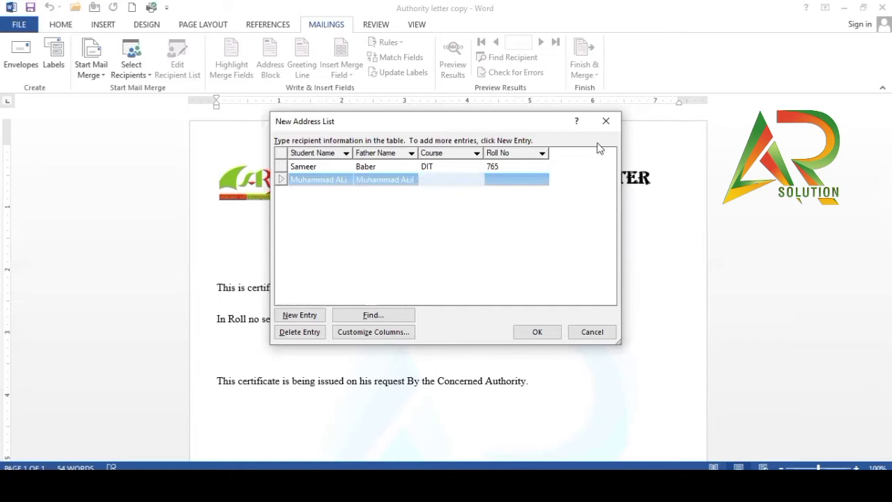
type("D")
key("Tab")
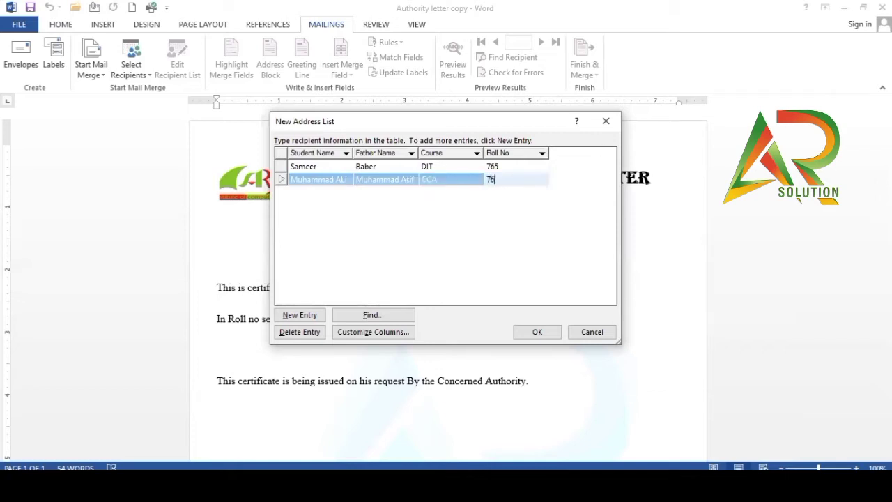
key("Tab")
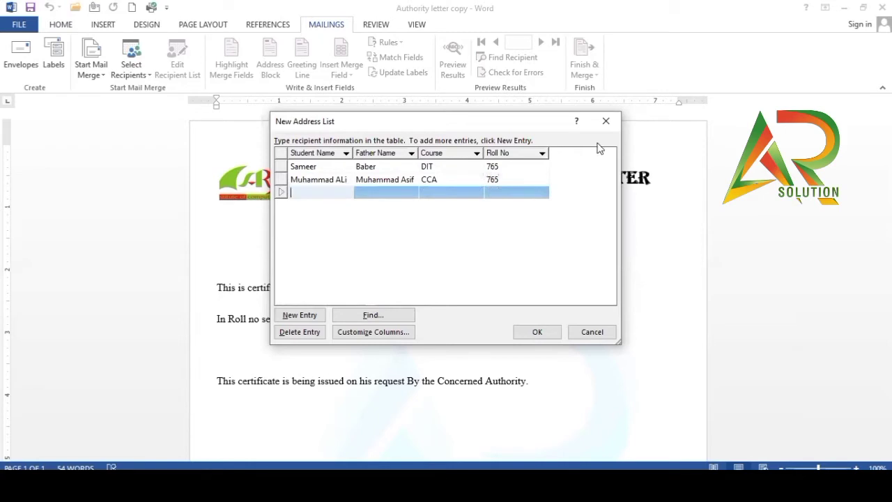
type("Alisha")
key("Tab")
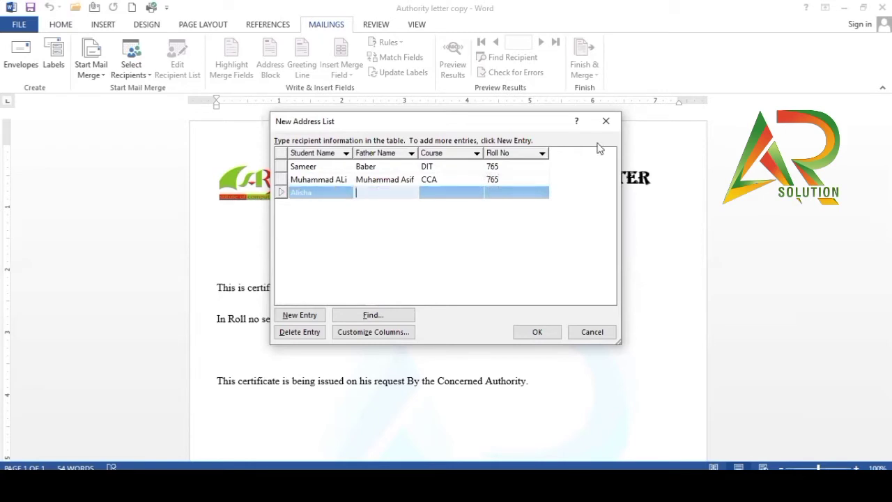
type("Kha")
type("lid")
key("Tab")
type("P")
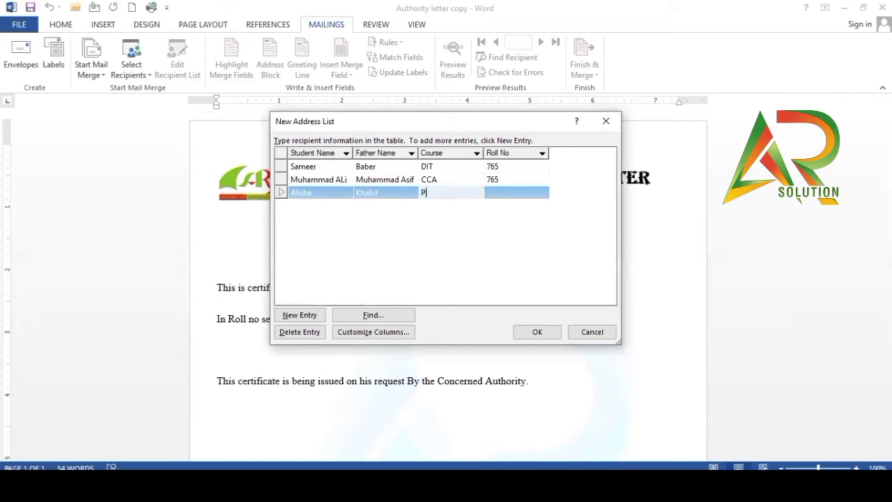
key("Tab")
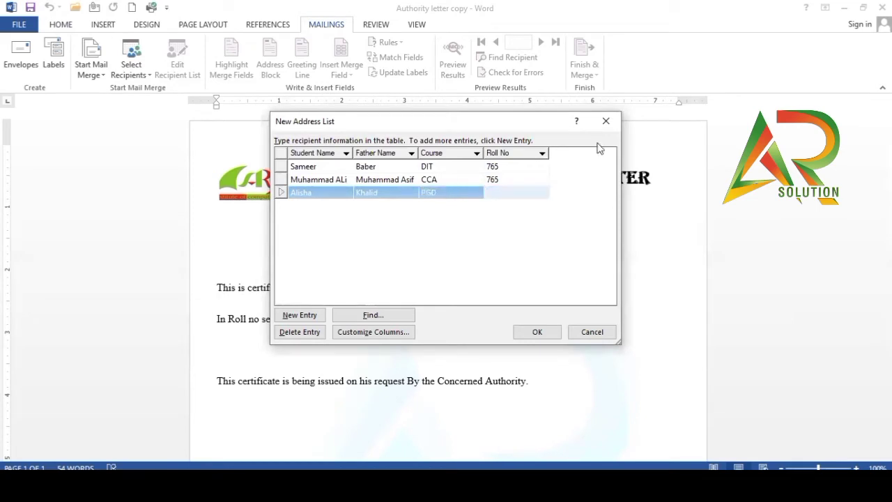
Correct the second record's roll number to 854 and accept the list.
left_click(521, 180)
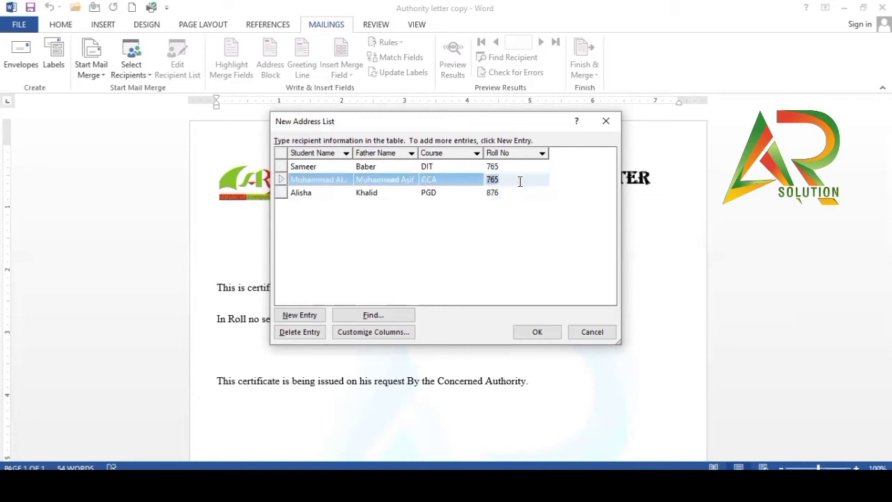
left_click(507, 193)
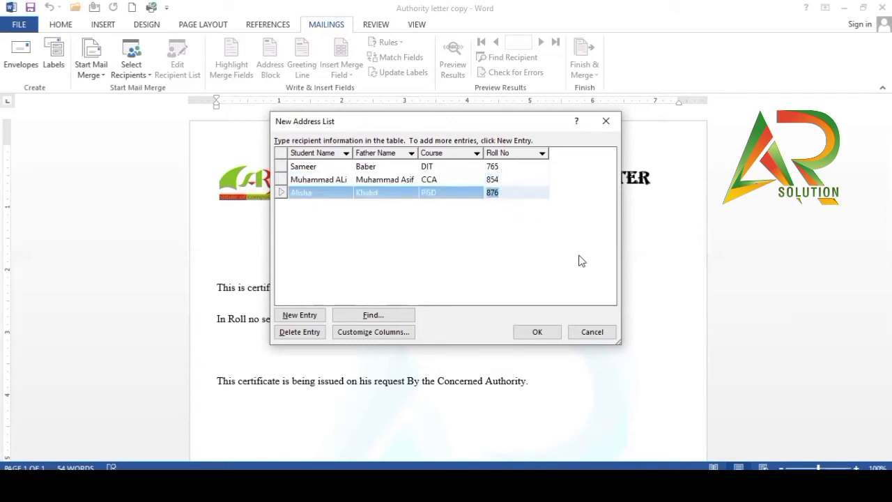
left_click(535, 333)
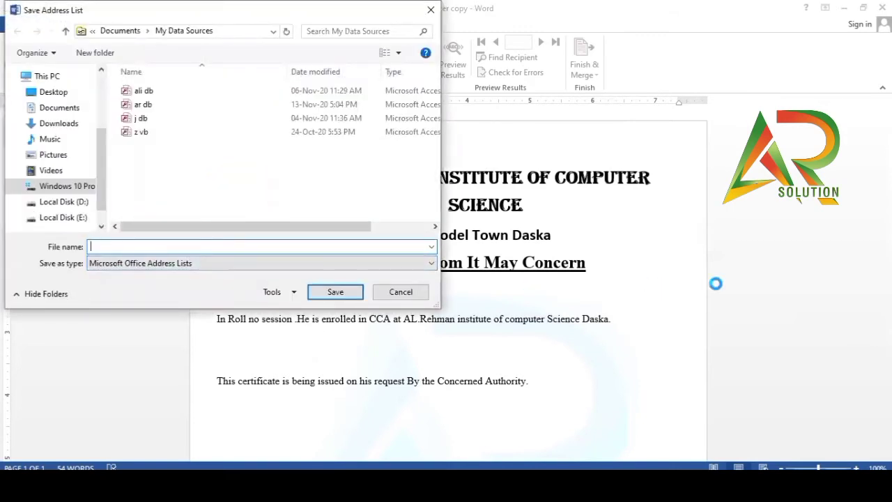
Save the address list file as 'AR database' in the Documents folder.
type("AR databa")
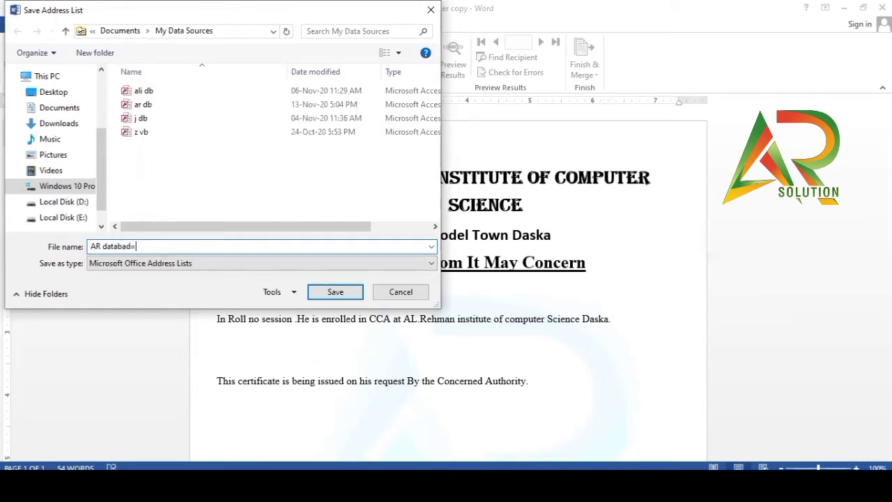
type("se")
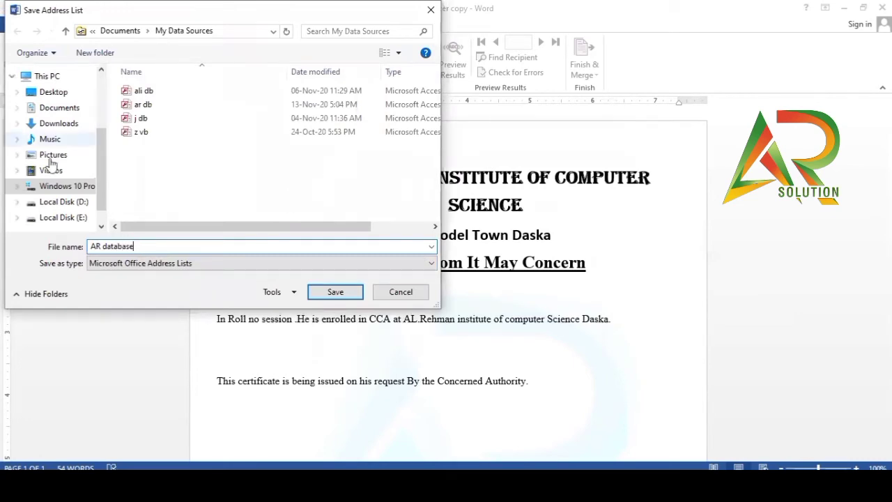
left_click(52, 111)
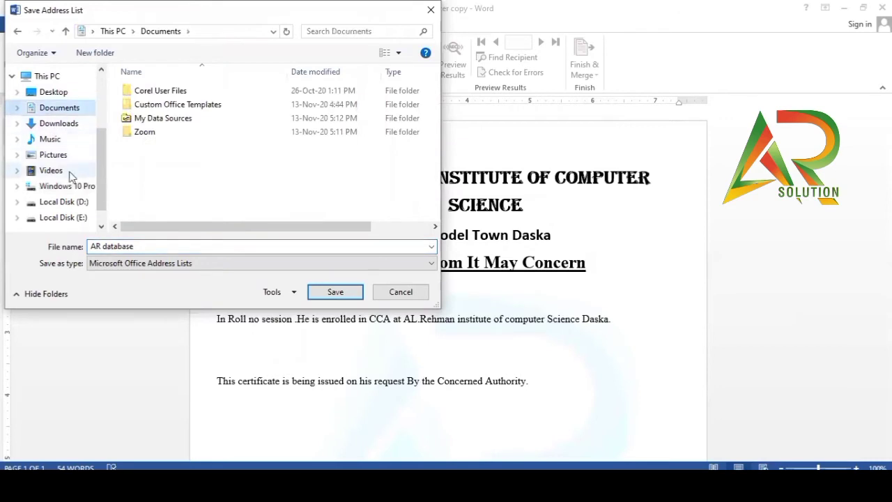
left_click(349, 295)
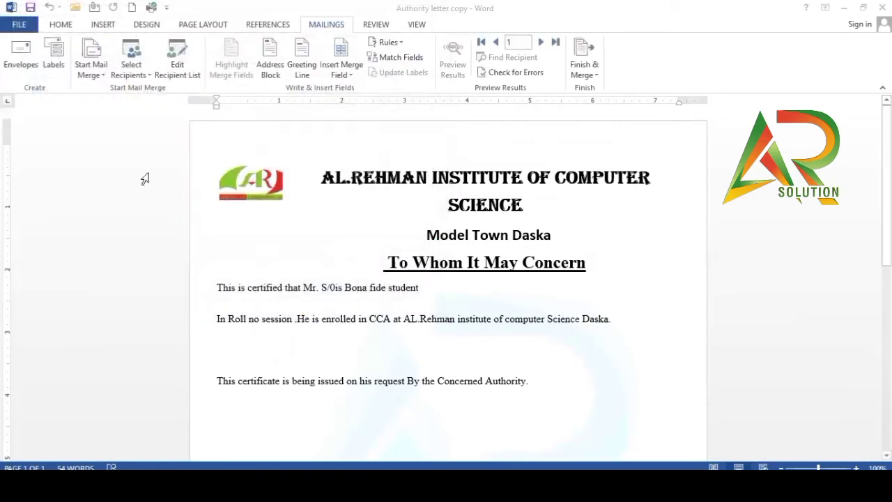
left_click(178, 66)
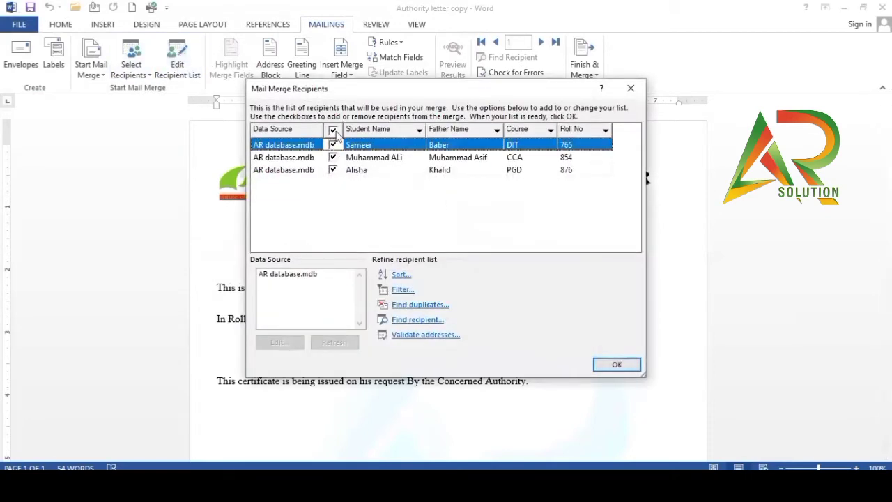
left_click(334, 131)
left_click(334, 131)
left_click(333, 145)
left_click(333, 145)
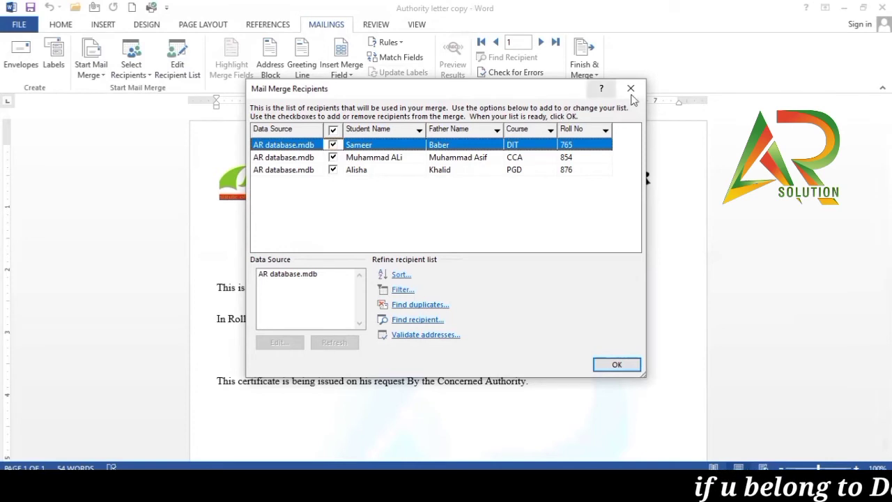
Insert the Student_Name field after 'Mr.' and Father_Name after 'S/0'.
left_click(628, 101)
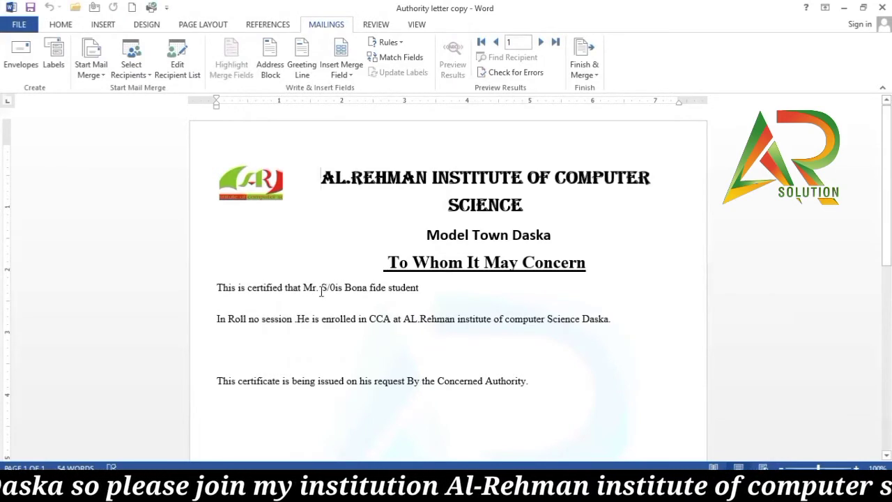
left_click(320, 288)
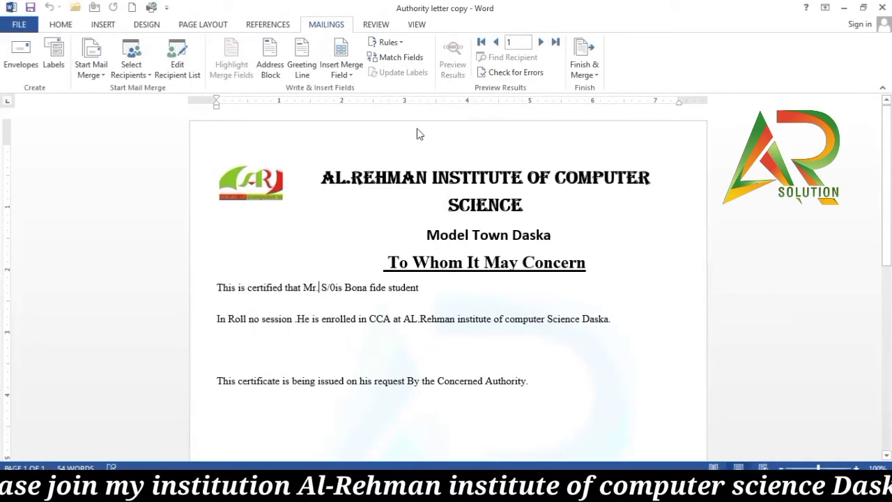
left_click(341, 72)
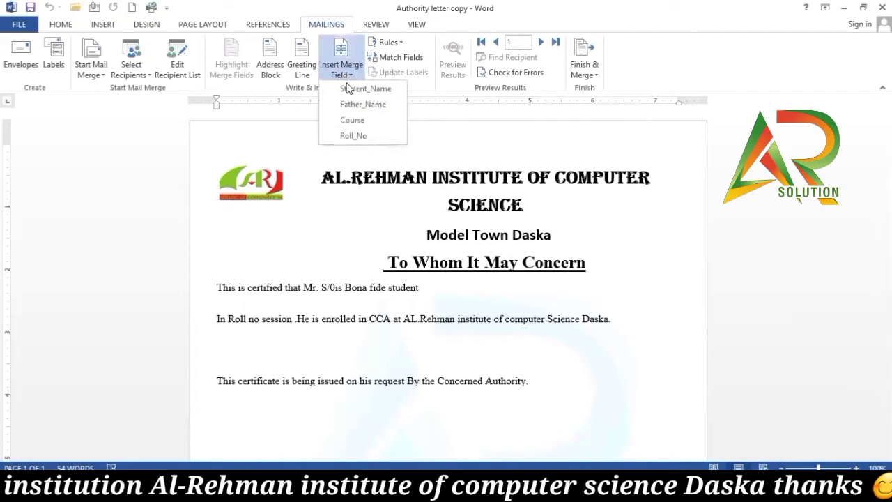
left_click(350, 90)
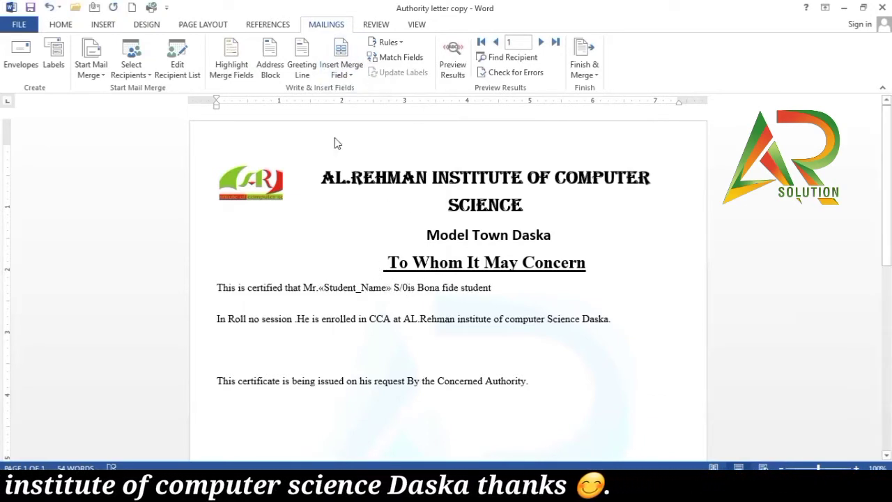
left_click(352, 72)
left_click(352, 106)
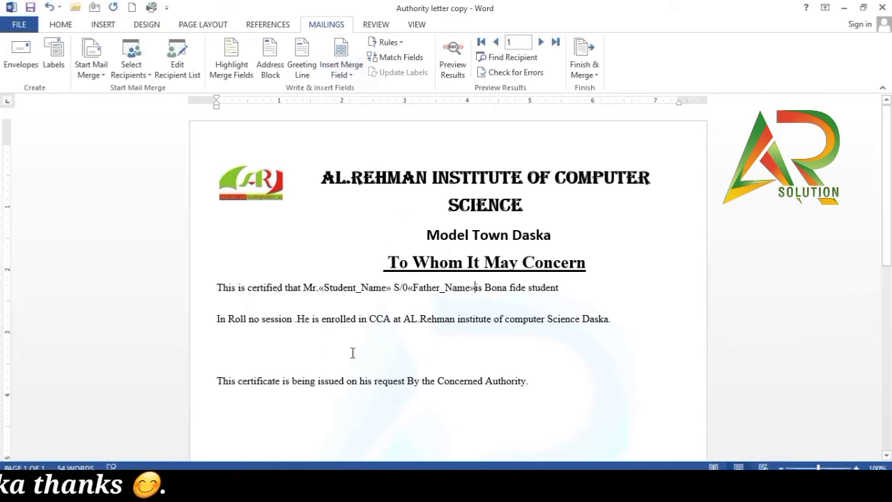
Insert the Course field after 'In' and Roll_No after 'Roll no'.
left_click(226, 319)
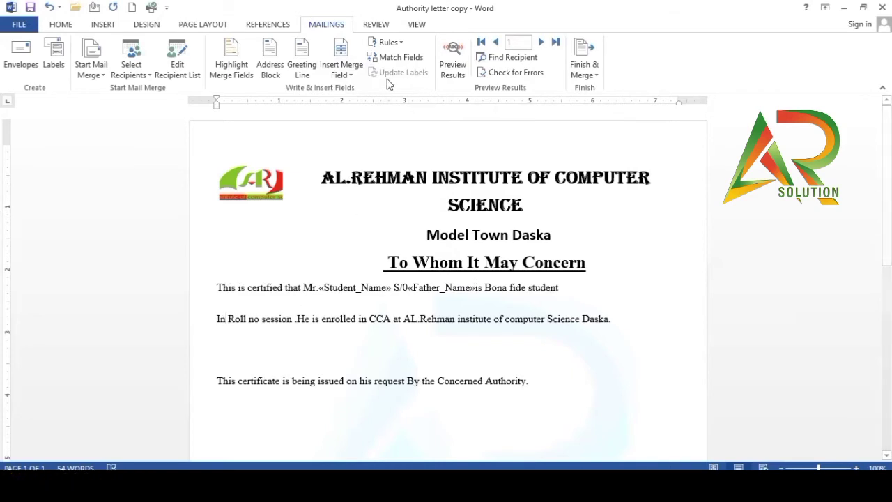
left_click(346, 74)
left_click(350, 121)
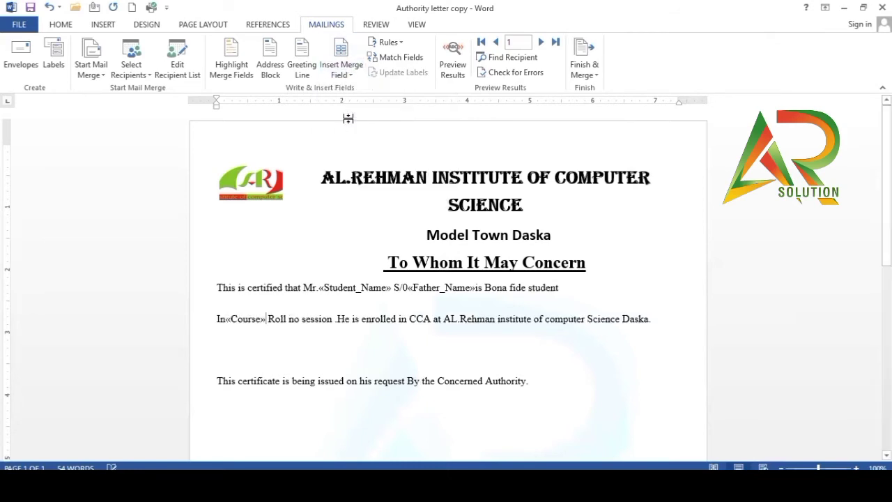
left_click(301, 318)
left_click(342, 73)
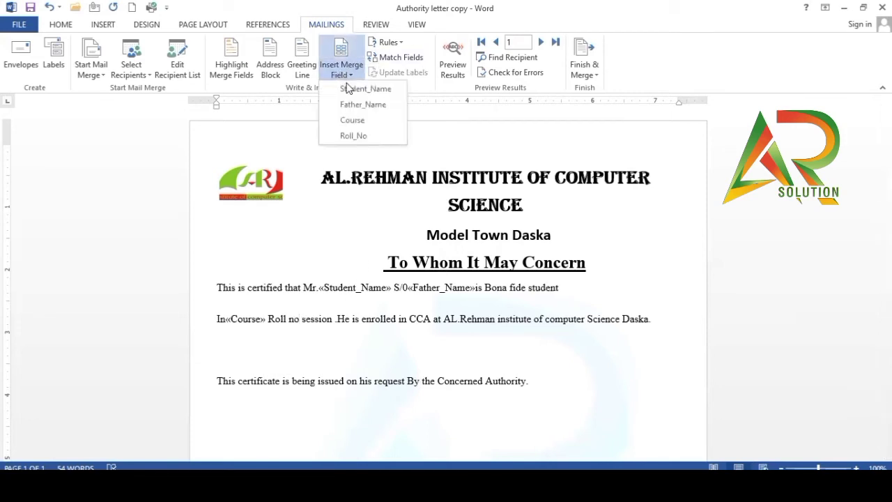
left_click(354, 135)
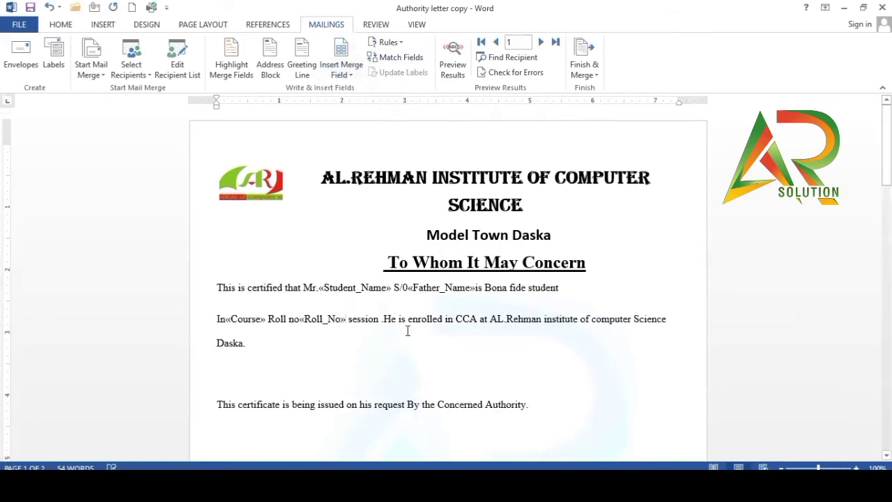
Insert spaces before the «Course» and «Roll_No» merge fields in the letter.
left_click(453, 75)
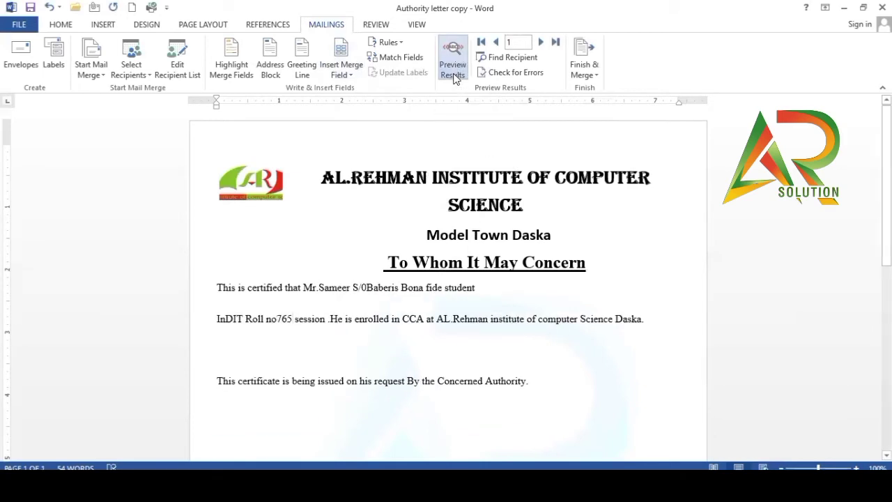
left_click(453, 72)
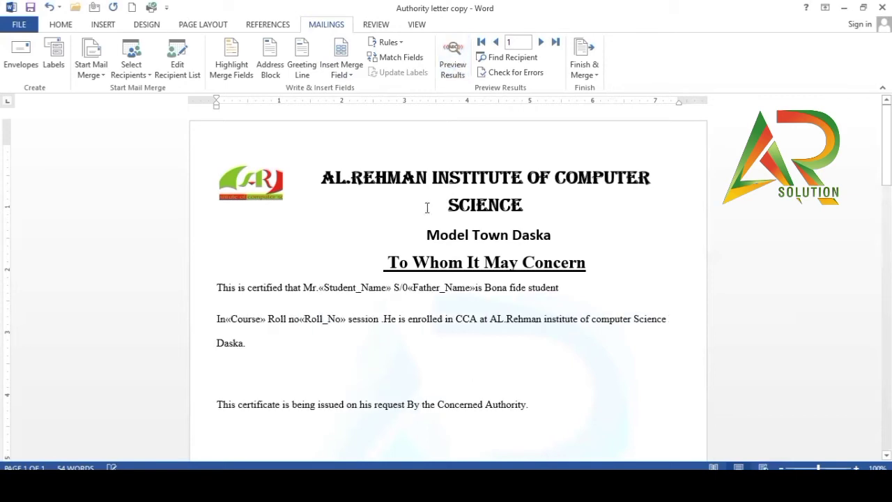
left_click(321, 289)
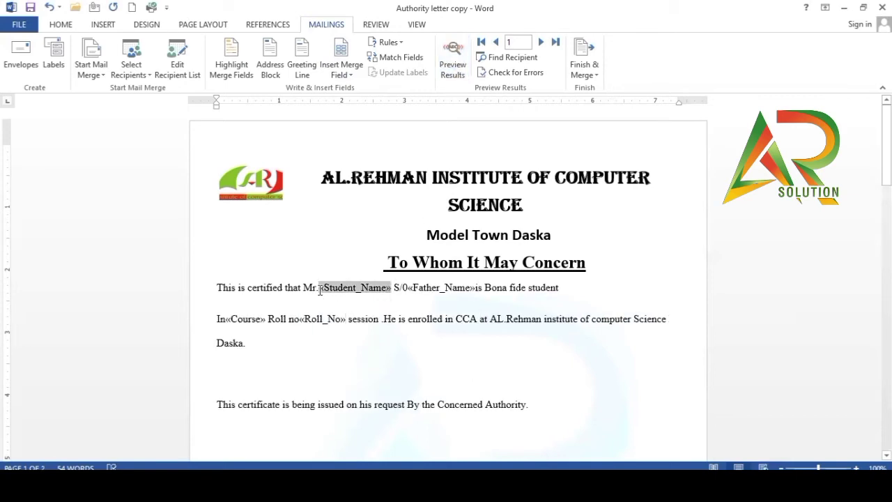
left_click(412, 287)
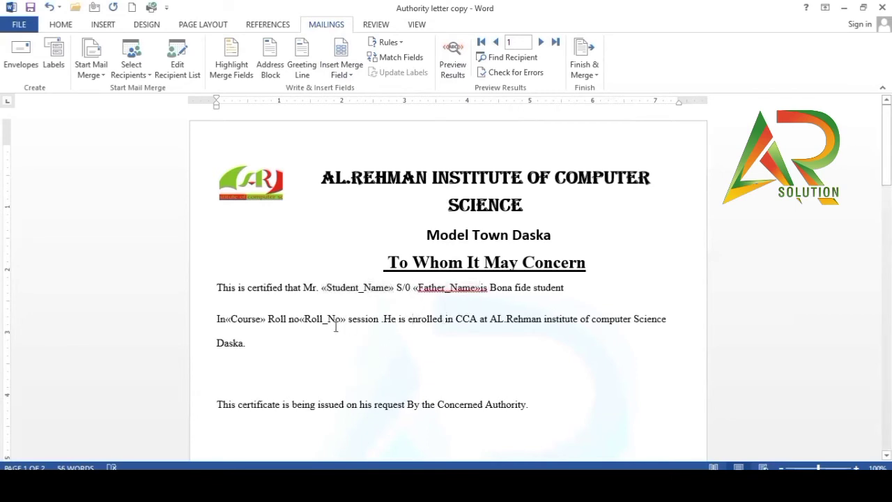
key("Down")
left_click(233, 318)
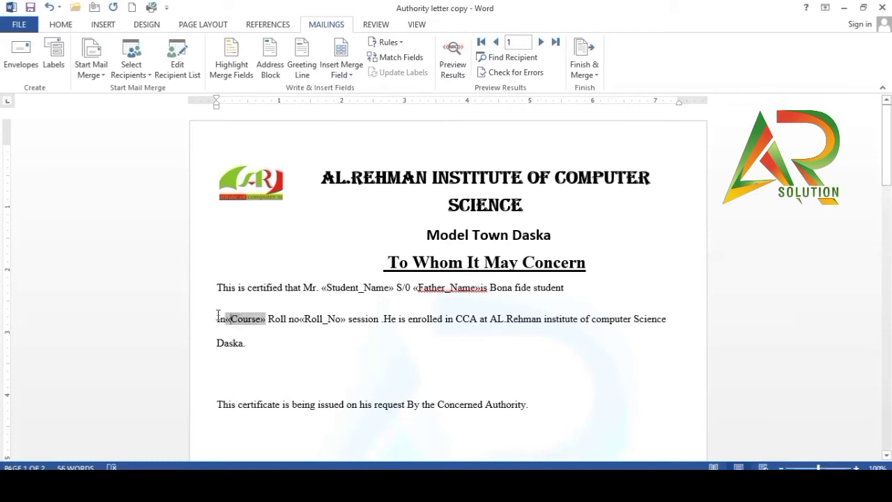
left_click(293, 341)
left_click(229, 318)
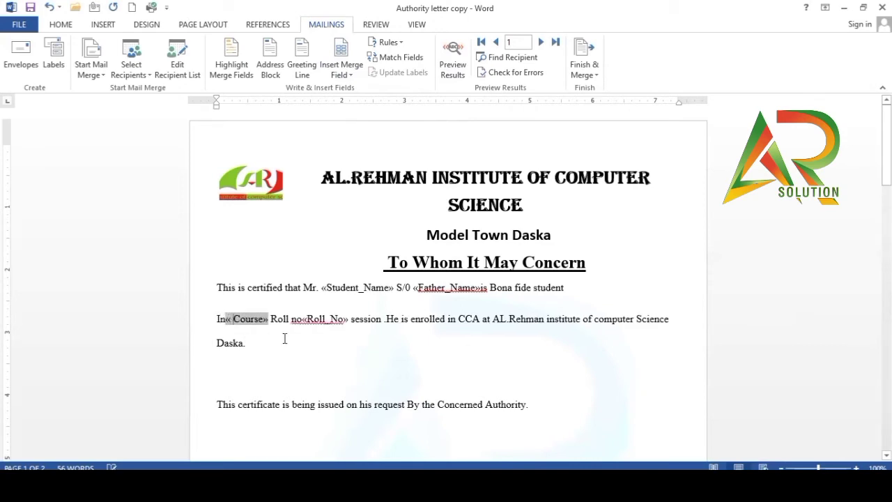
left_click(329, 339)
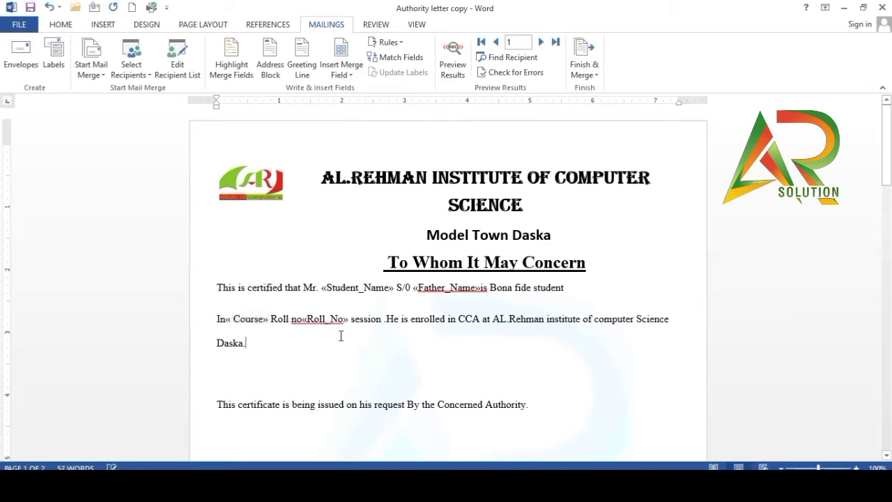
left_click(305, 321)
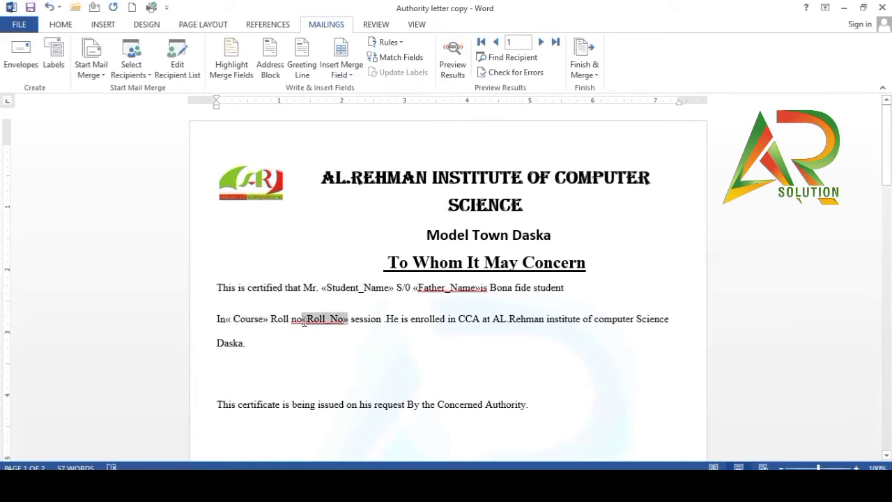
left_click(308, 350)
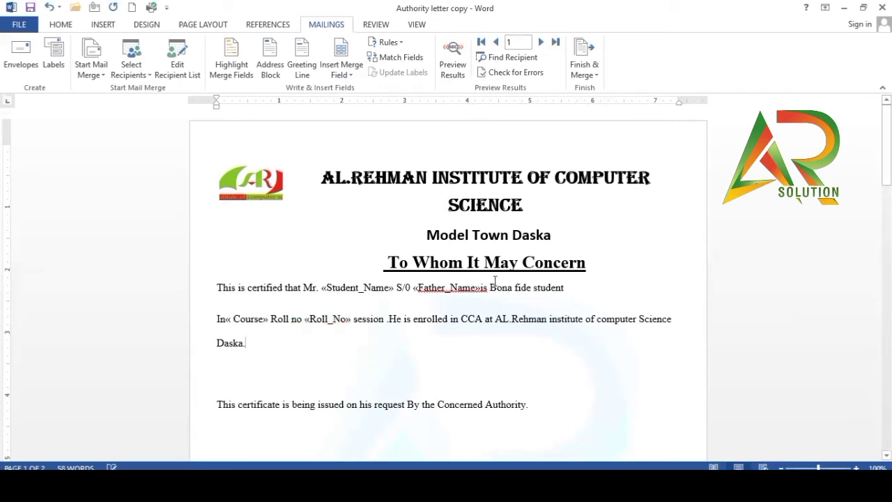
Add a space after «Father_Name» and preview the letter with the first student's record.
left_click(448, 288)
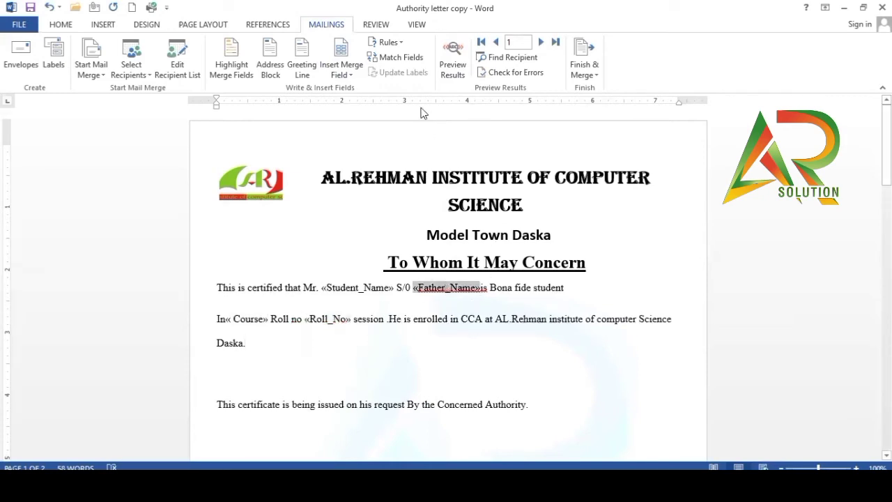
left_click(450, 70)
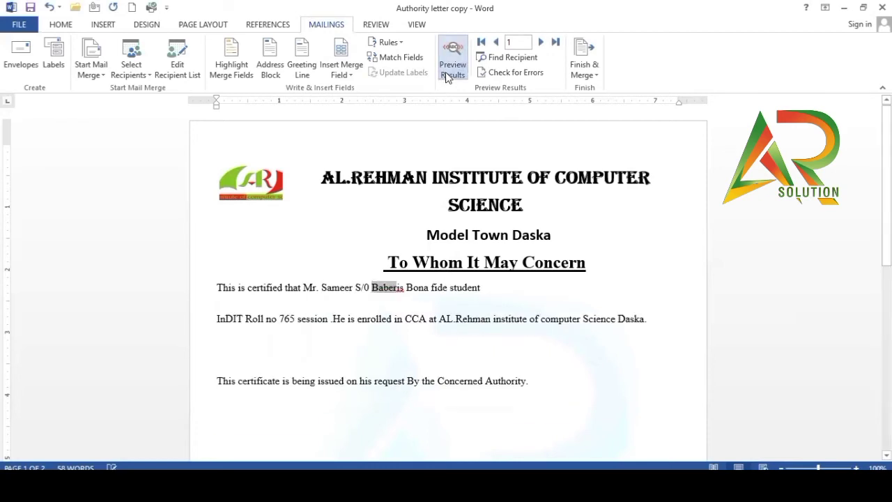
left_click(425, 299)
right_click(399, 290)
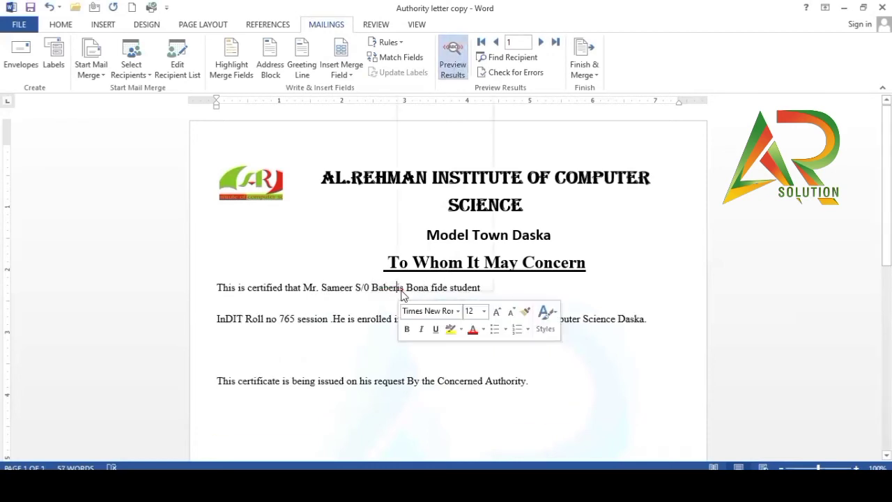
key("Escape")
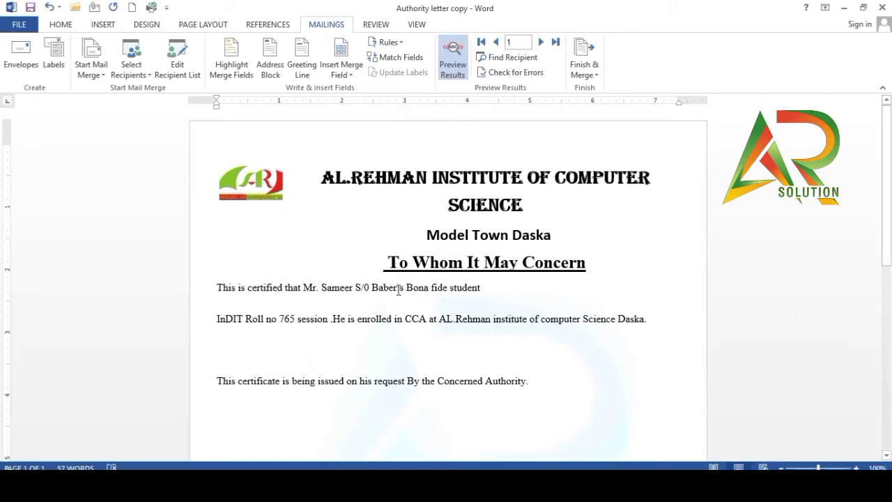
right_click(399, 290)
key("Escape")
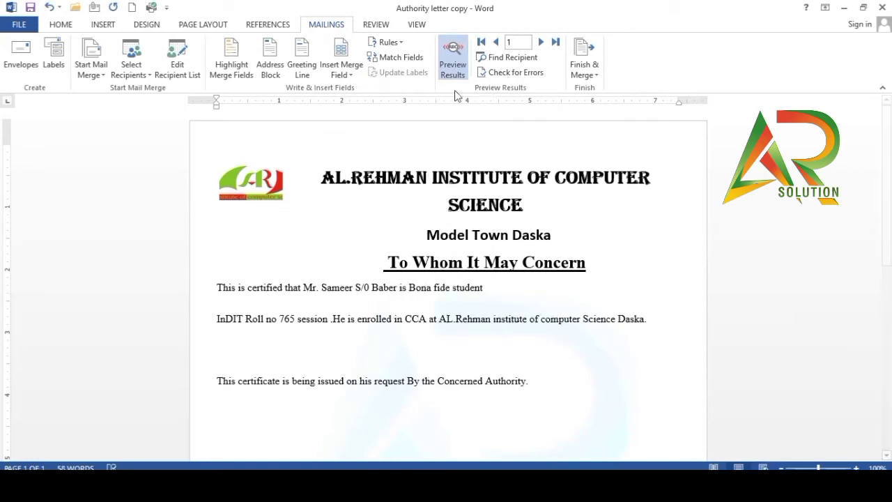
Insert a space between DIT and 'Roll no', then turn off Preview Results to show field names.
left_click(455, 66)
left_click(454, 66)
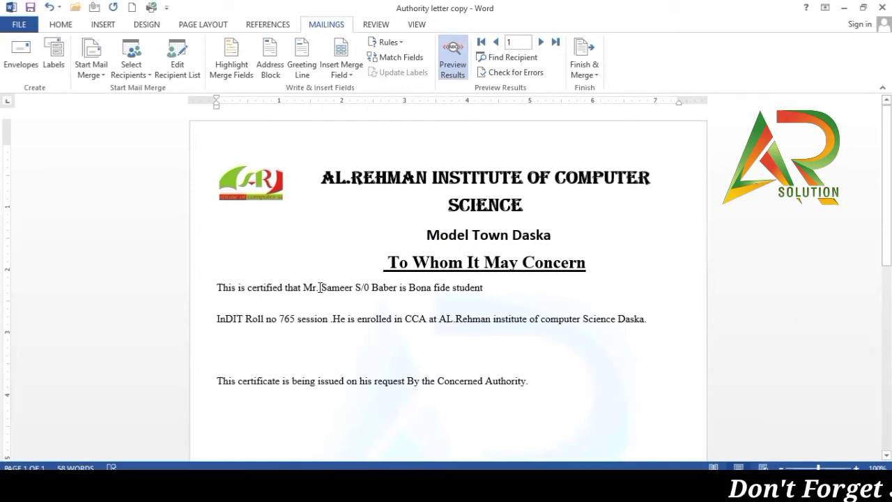
left_click_drag(320, 287, 352, 288)
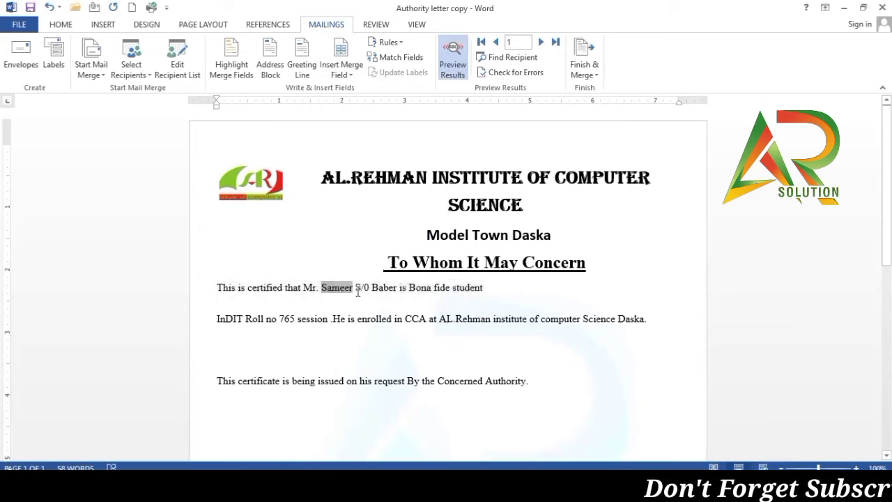
left_click(342, 291)
double_click(343, 291)
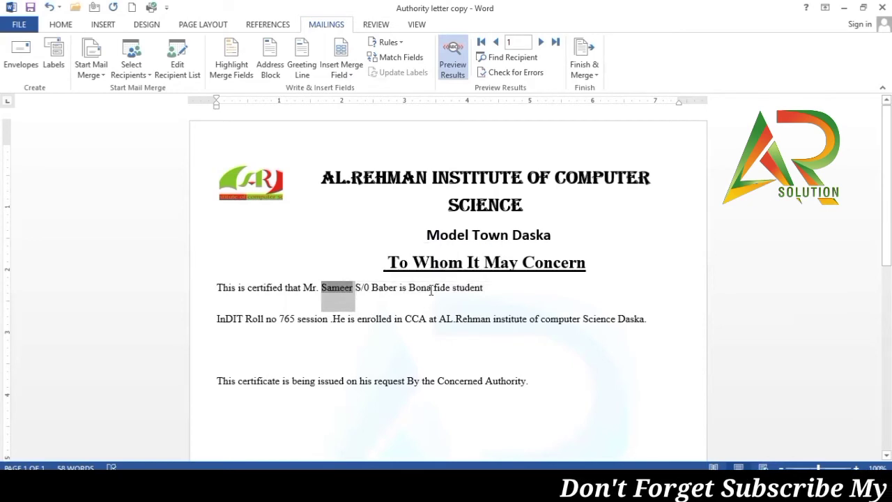
left_click(384, 290)
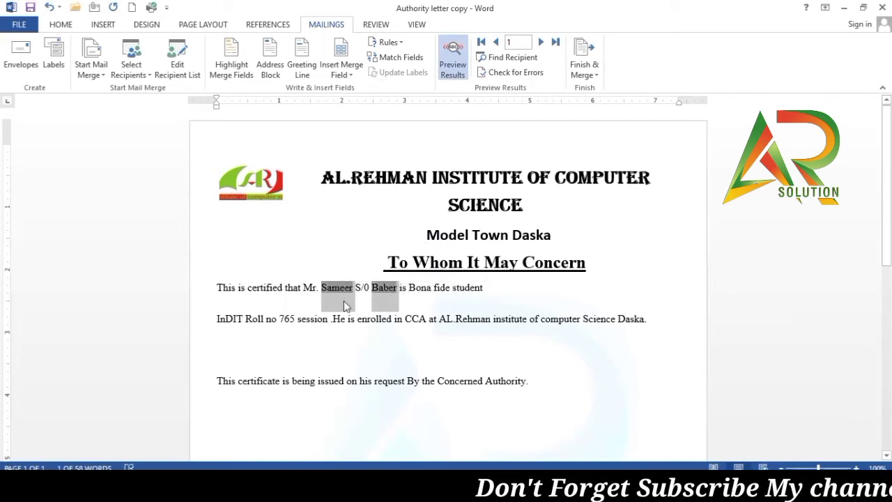
left_click(230, 318)
left_click(321, 347)
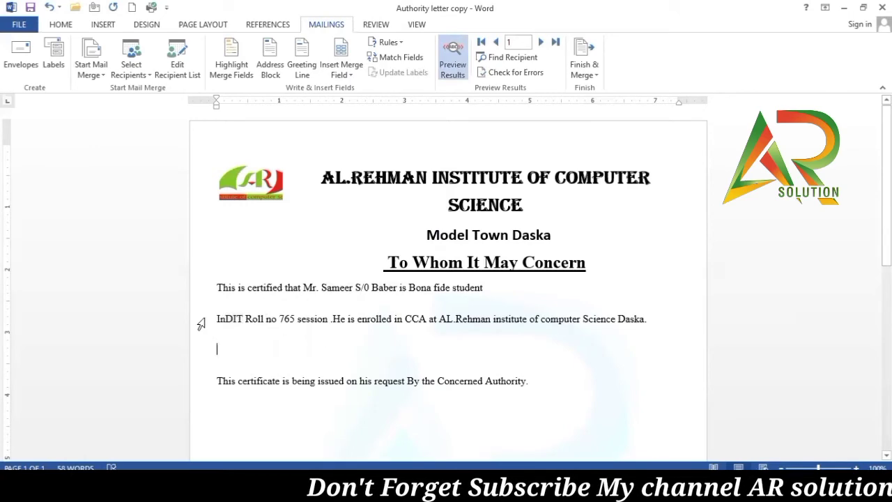
left_click(224, 318)
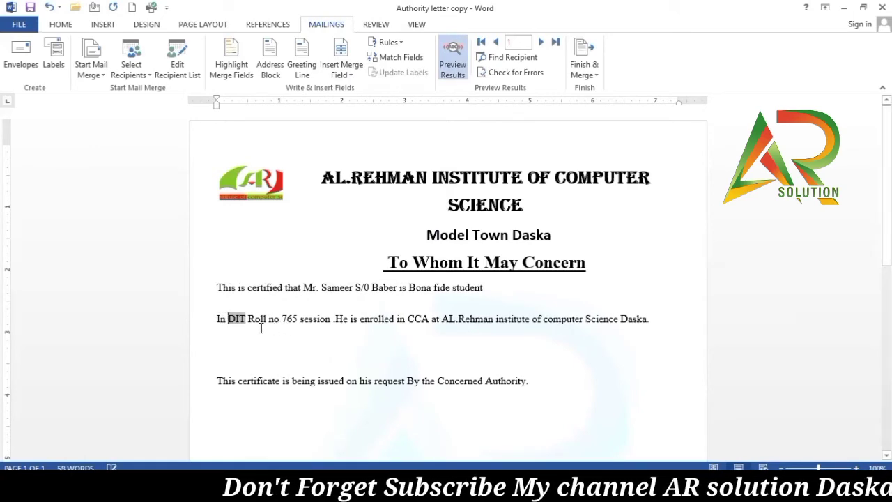
left_click(249, 321)
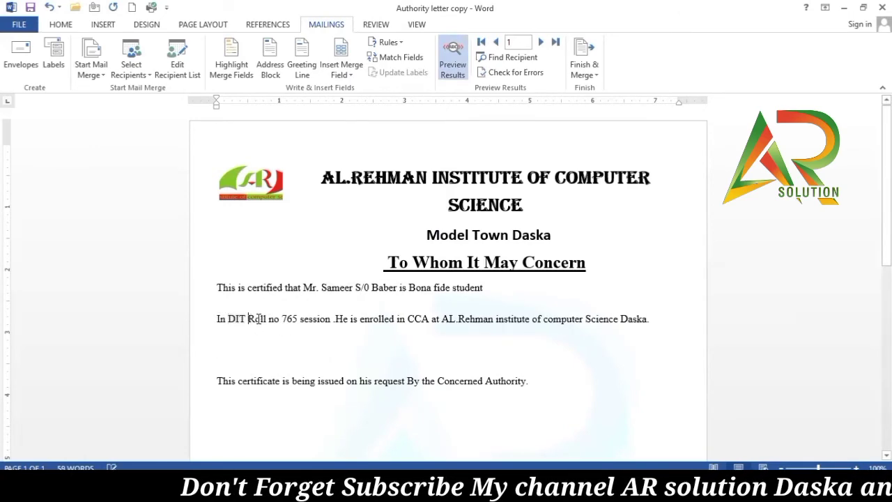
left_click(322, 339)
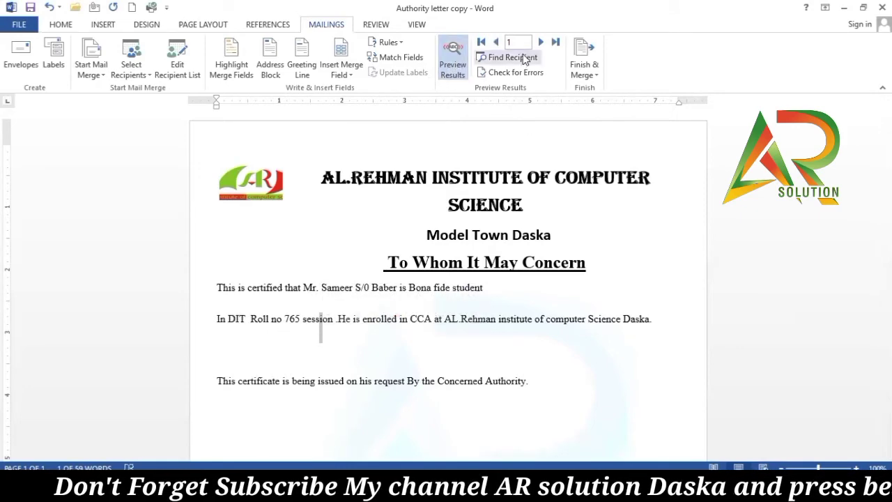
left_click(453, 70)
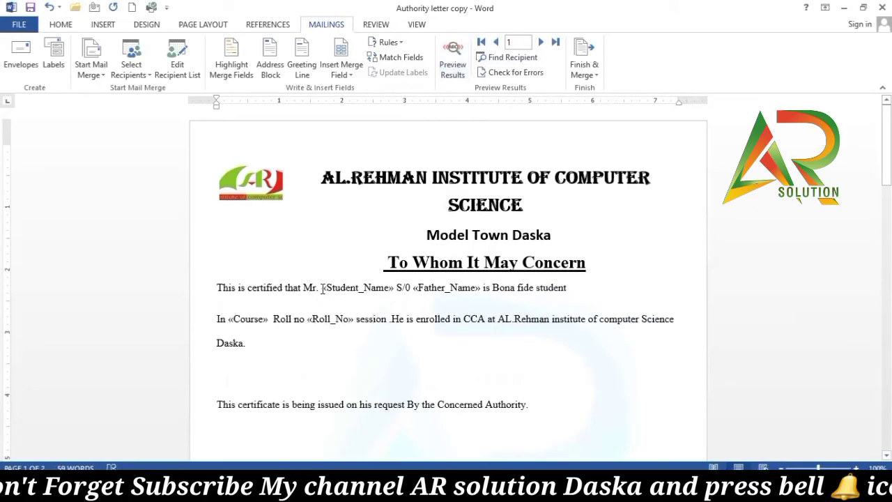
Select the Father_Name, Student_Name, Course and Roll_No merge fields together.
left_click_drag(322, 289, 329, 289)
left_click(371, 288)
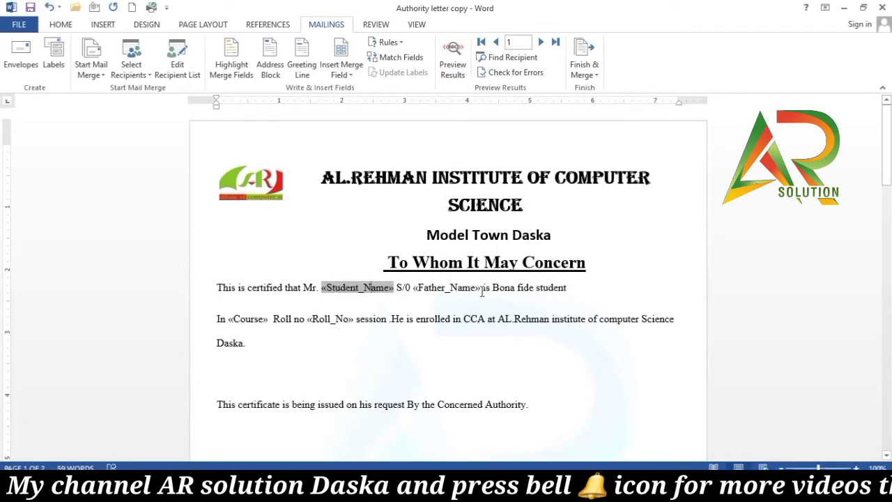
left_click(458, 291, "shift")
left_click(488, 298)
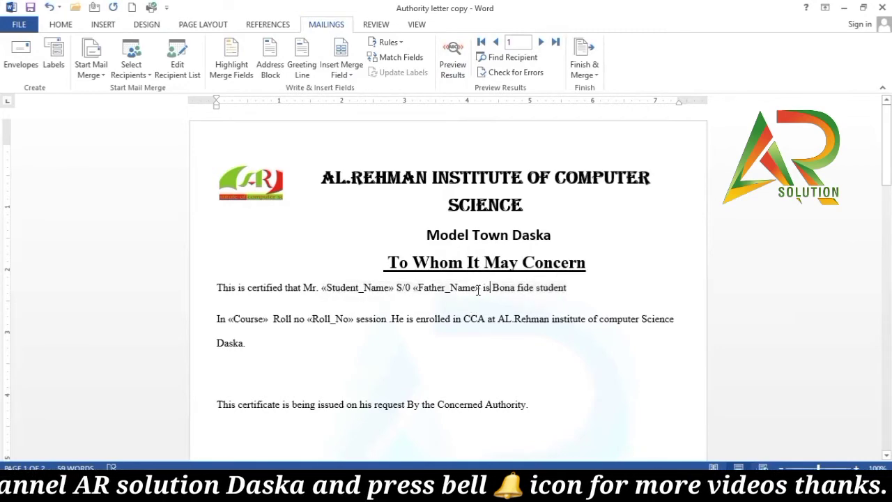
left_click_drag(480, 289, 413, 284)
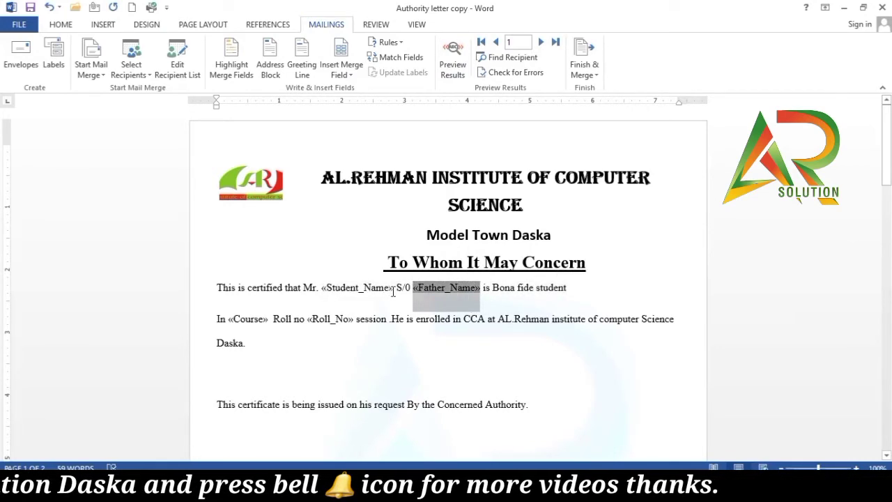
left_click_drag(395, 287, 319, 285)
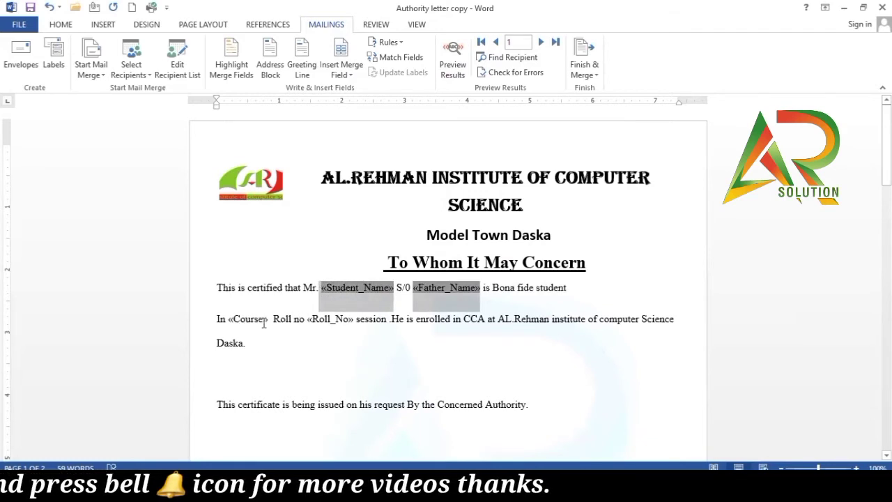
left_click_drag(272, 321, 239, 321)
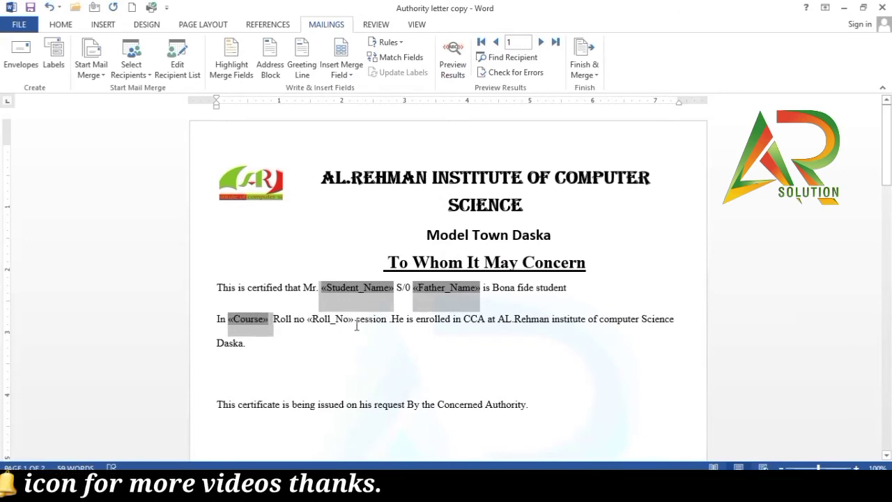
left_click_drag(356, 321, 308, 321)
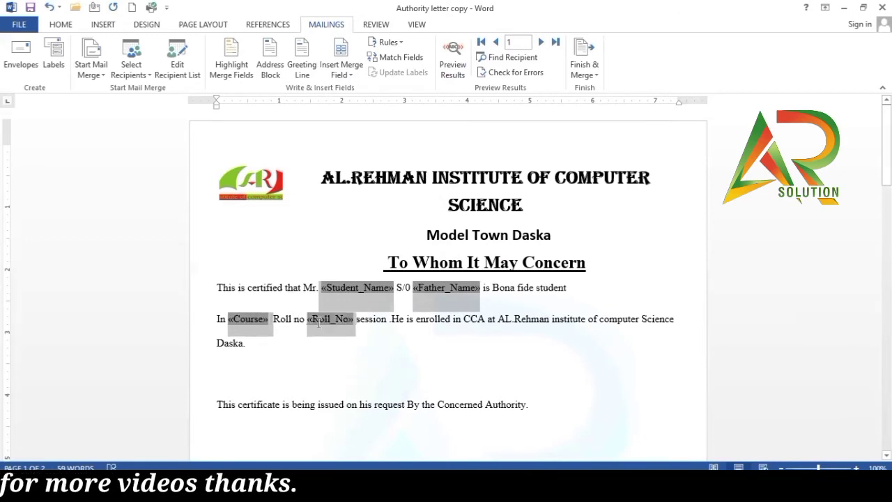
Make the selected fields bold and preview record 1 (DIT, Roll no 765).
left_click(62, 26)
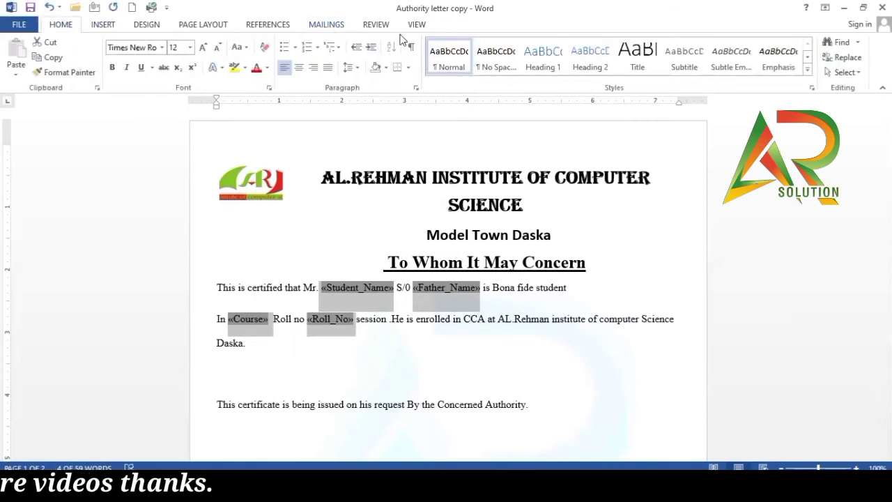
left_click(112, 68)
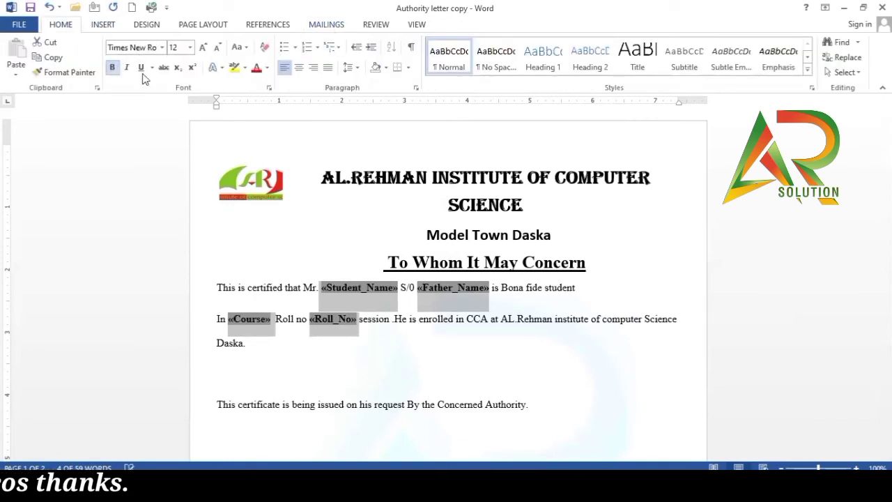
left_click(471, 332)
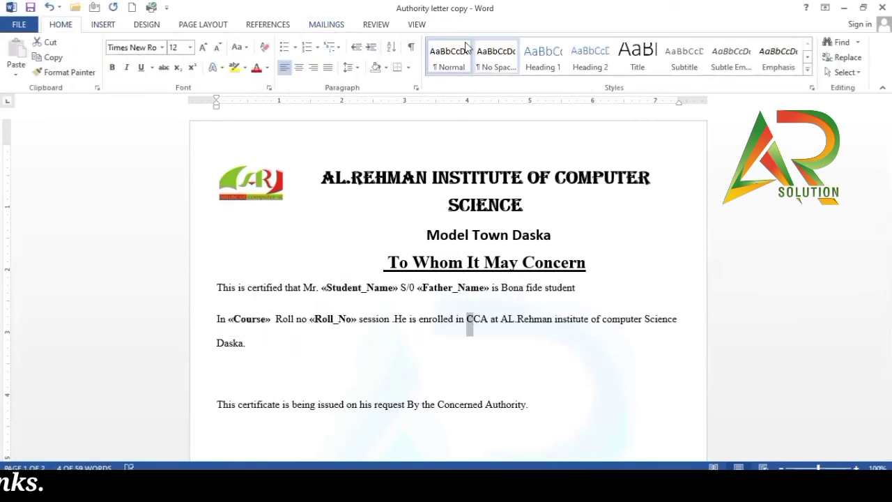
left_click(326, 26)
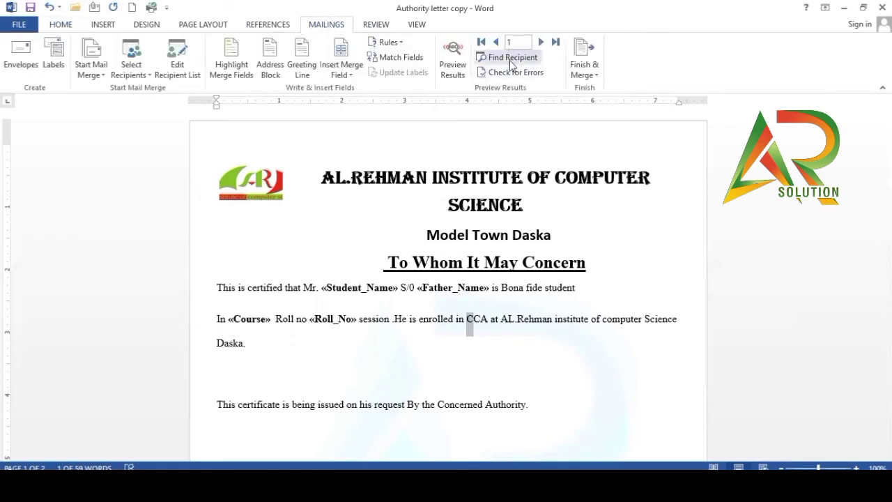
left_click(450, 68)
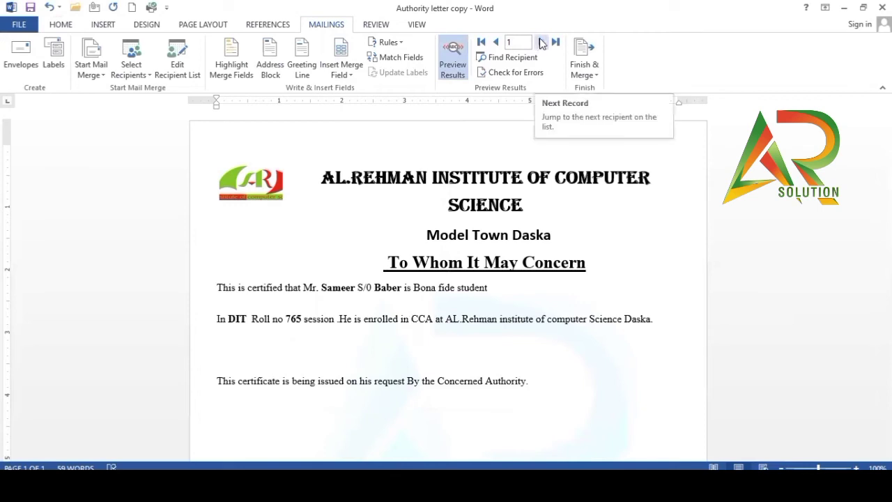
left_click(543, 42)
left_click(543, 43)
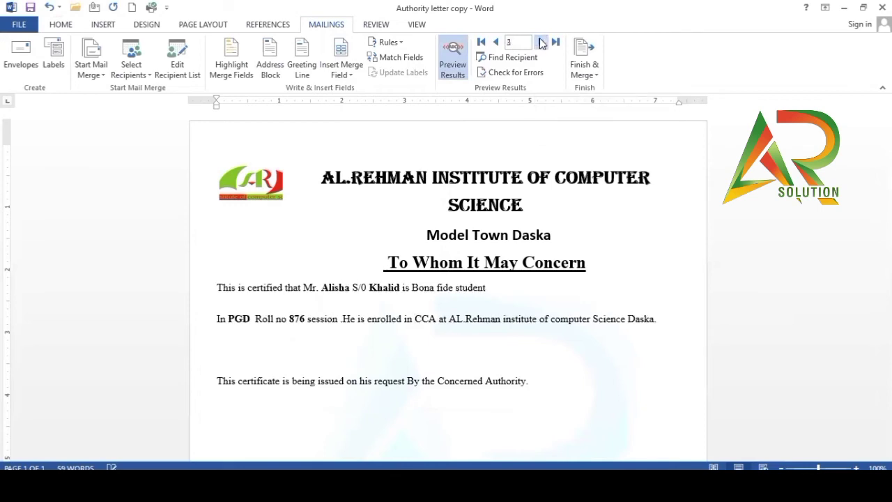
left_click(496, 43)
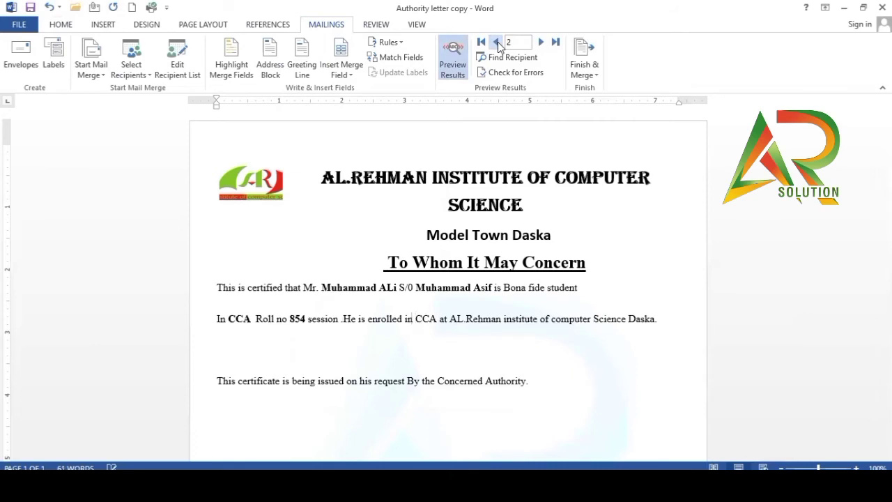
left_click(496, 42)
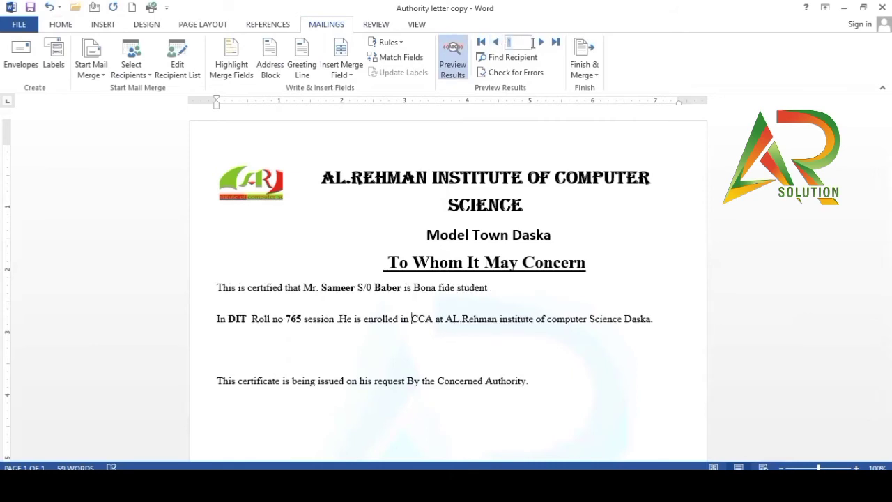
left_click(542, 43)
left_click(541, 43)
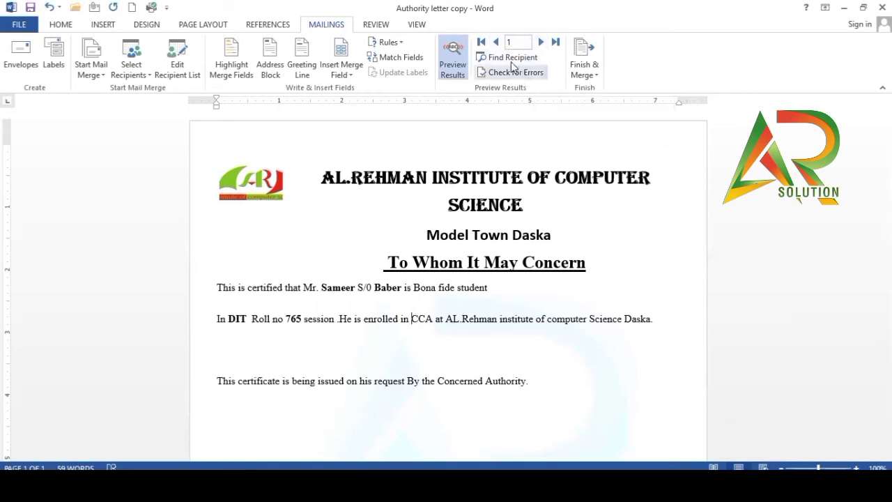
Search the recipients by the student's name to preview record 3 (PGD, Roll no 876).
left_click(501, 57)
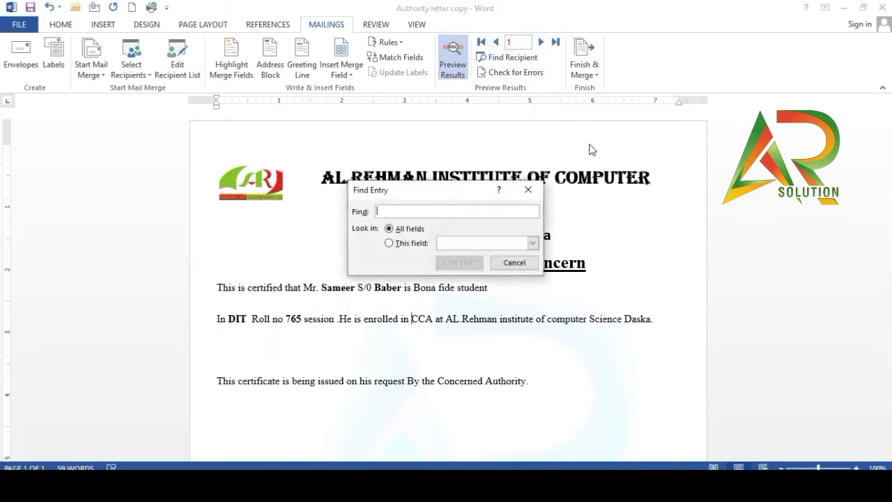
type("sameer")
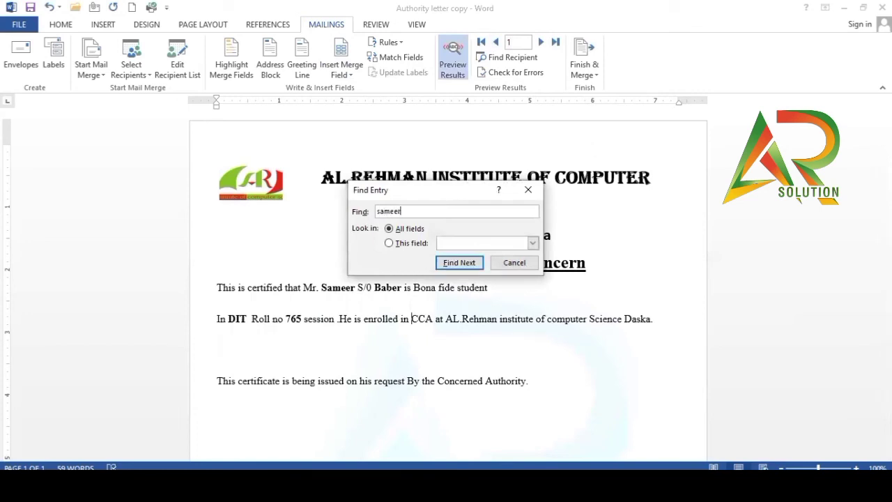
left_click(459, 263)
left_click_drag(404, 211, 356, 210)
type("Alisha")
left_click(460, 262)
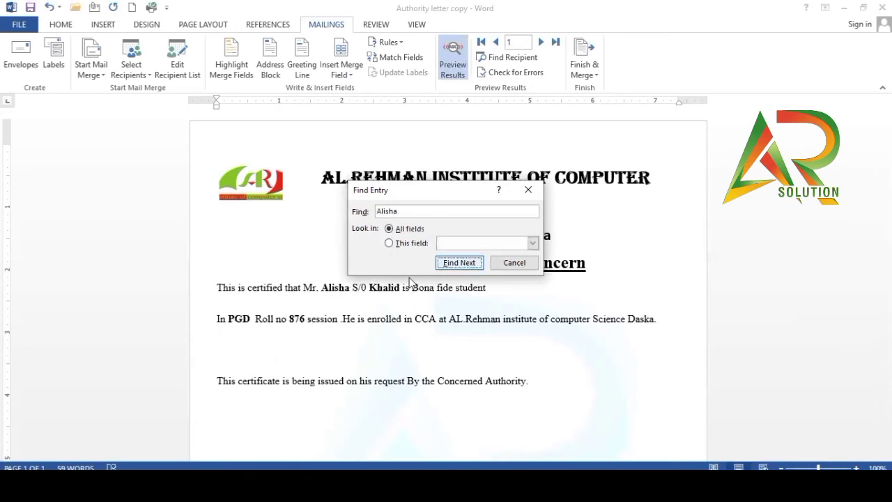
left_click(513, 263)
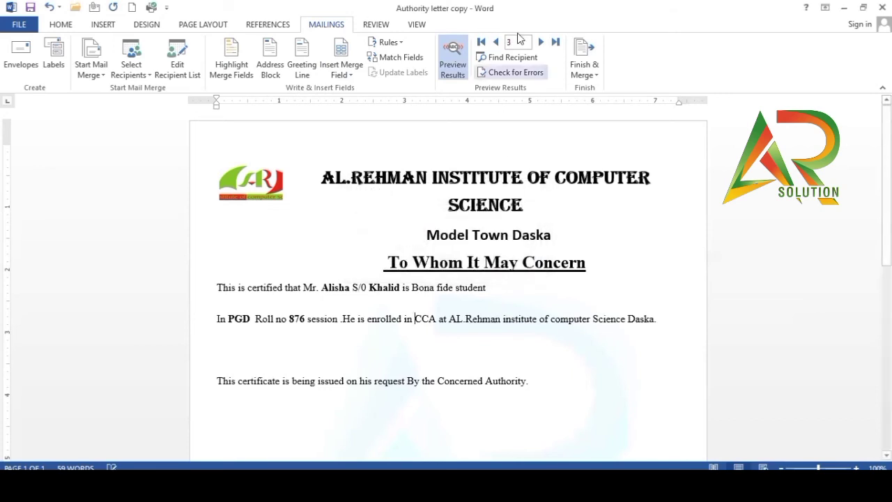
Merge all records into the new Letters1 document through Edit Individual Documents.
left_click(590, 75)
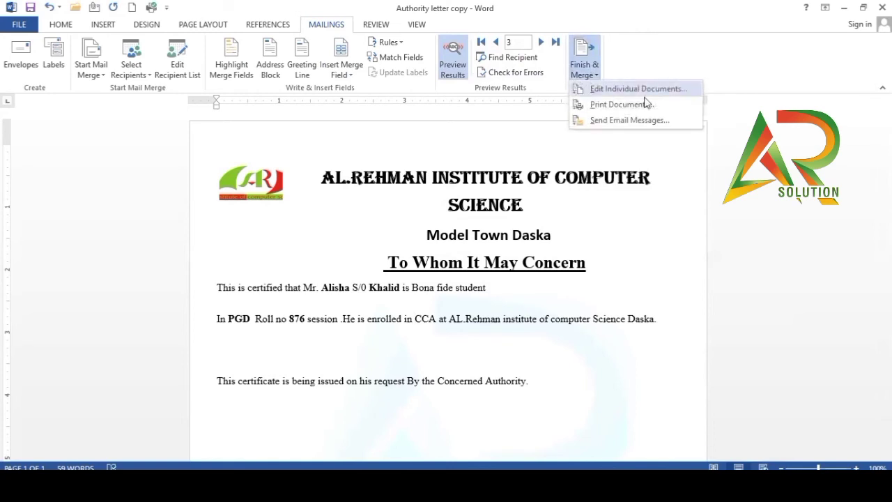
left_click(604, 106)
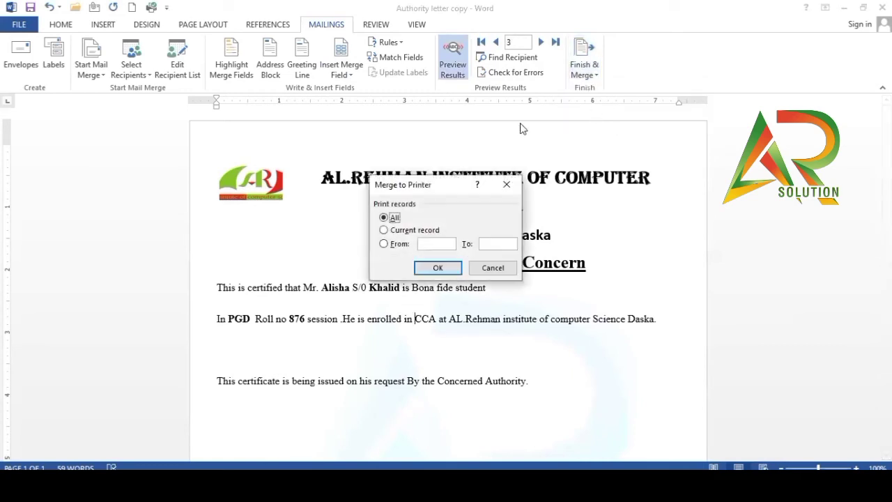
left_click(390, 234)
left_click(492, 268)
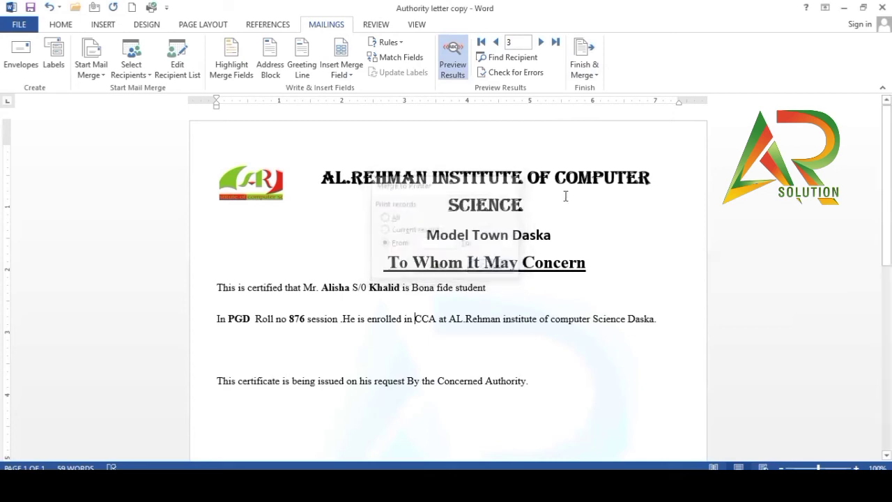
left_click(582, 73)
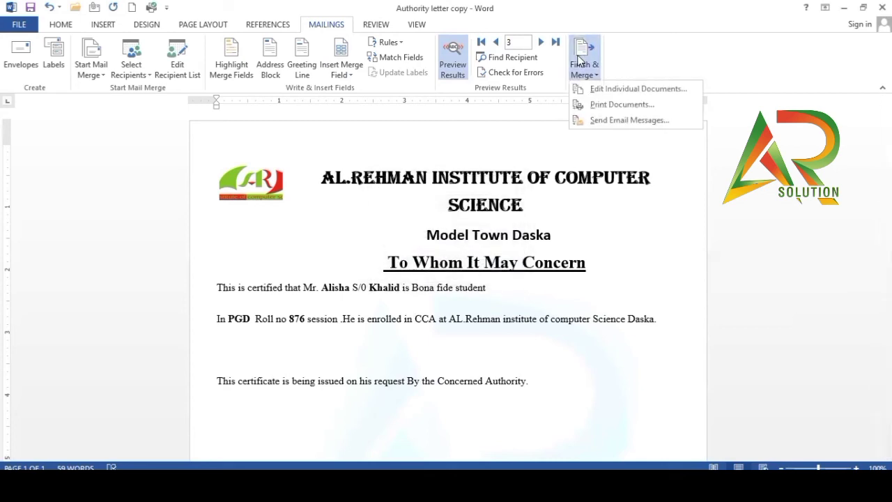
left_click(607, 89)
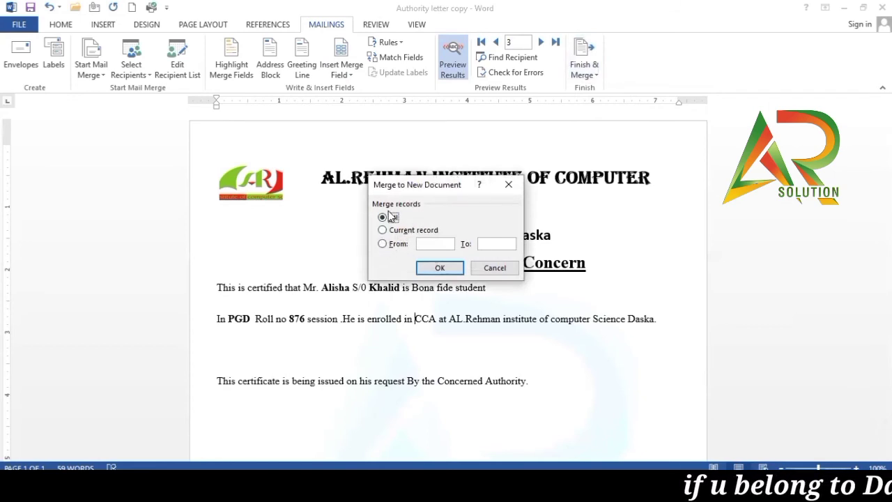
left_click(440, 268)
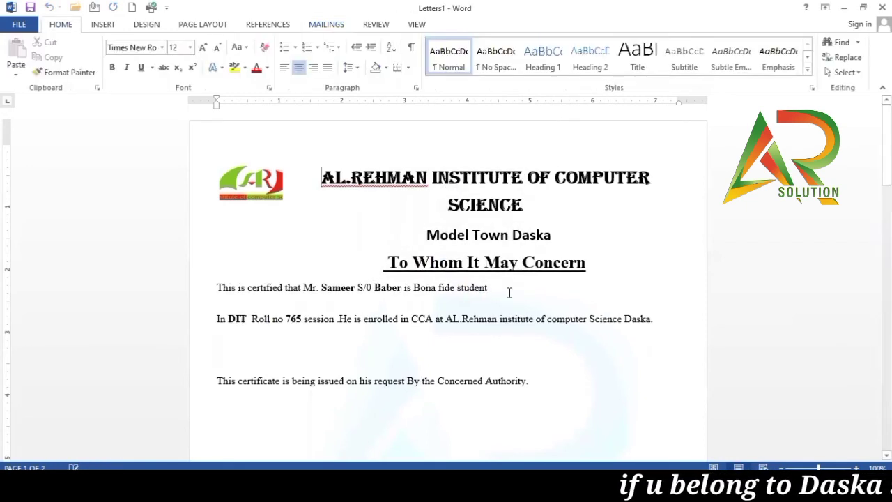
Correct the roll-line typos in the first two letters to 'DIT Roll' and 'CCA Roll'.
scroll(418, 217, "down", 2)
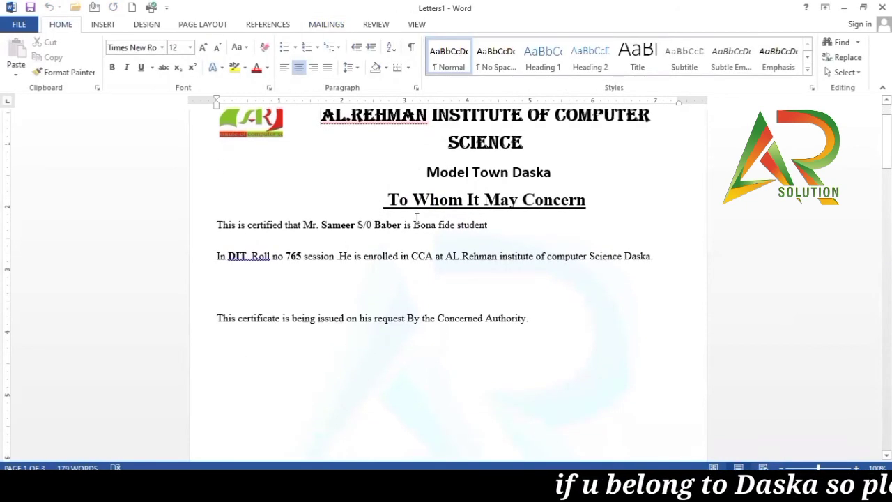
right_click(267, 258)
left_click(289, 275)
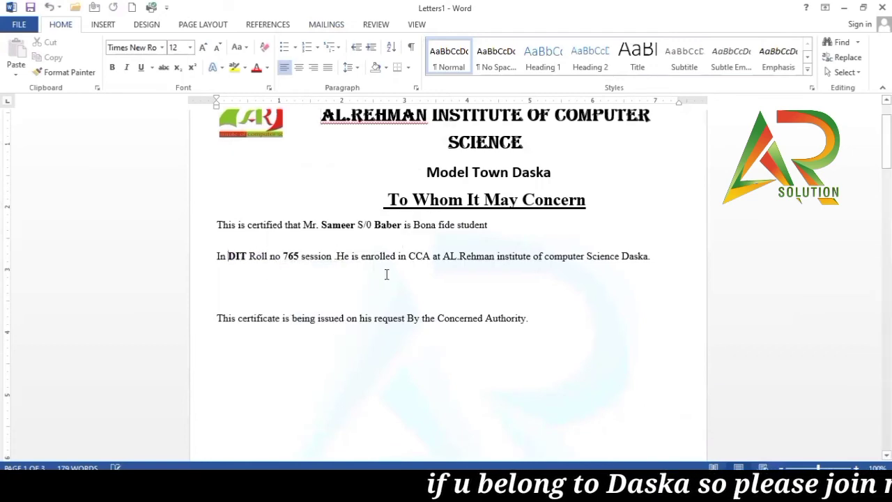
scroll(384, 273, "down", 1)
scroll(384, 273, "down", 1)
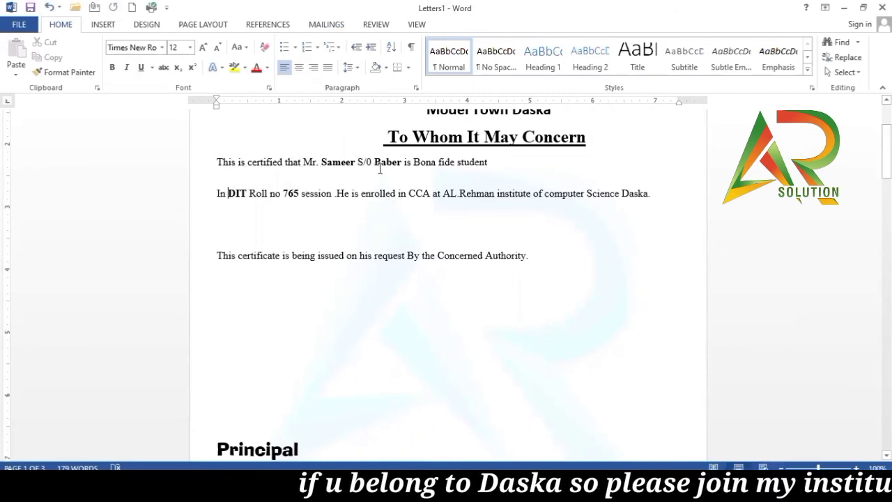
scroll(383, 176, "down", 1)
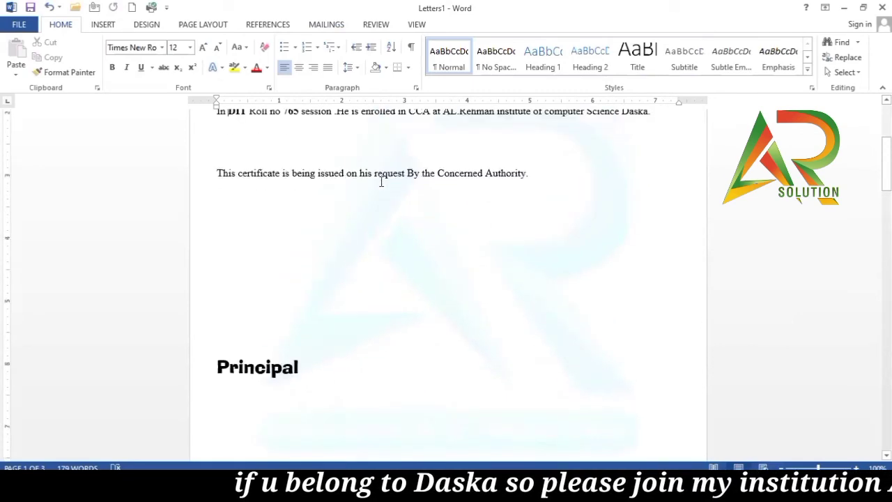
scroll(382, 179, "up", 1)
scroll(382, 179, "down", 1)
scroll(522, 237, "down", 3)
scroll(522, 237, "down", 4)
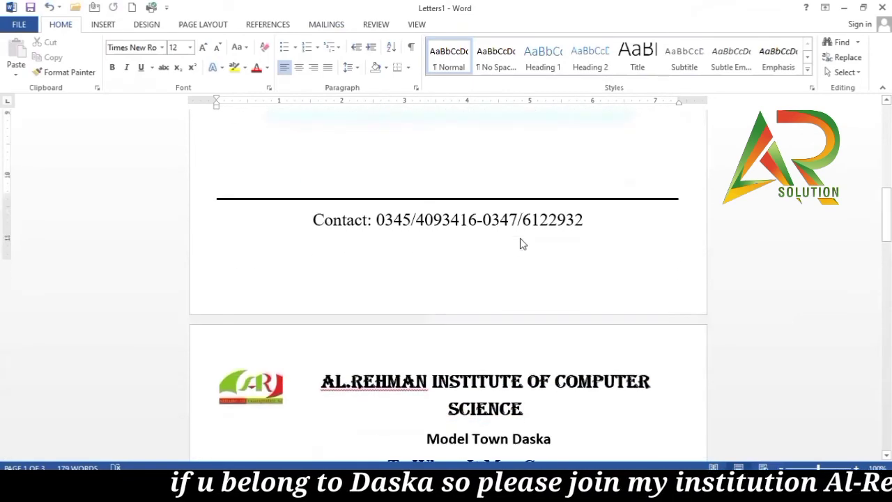
scroll(522, 237, "down", 3)
scroll(521, 239, "down", 1)
scroll(521, 238, "down", 1)
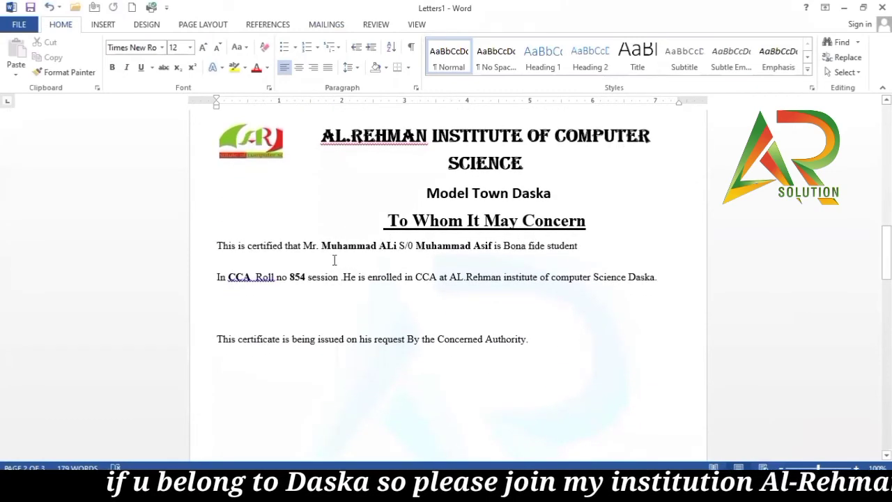
right_click(252, 274)
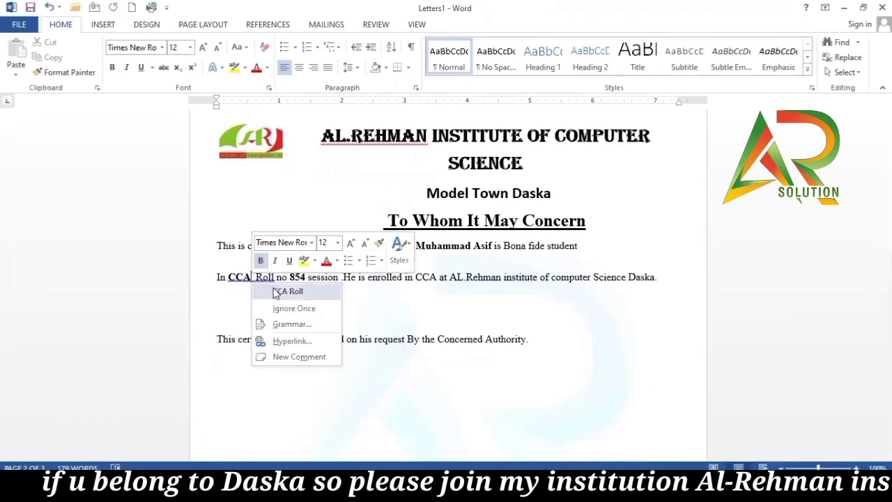
left_click(279, 290)
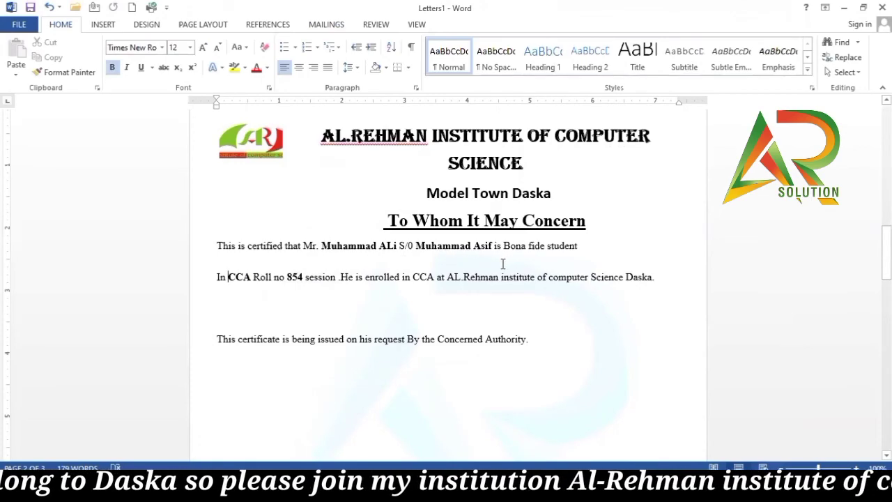
Correct the third letter's roll-line typo so it reads 'PGD Roll'.
scroll(502, 264, "down", 3)
scroll(501, 264, "down", 3)
scroll(501, 263, "down", 4)
scroll(501, 263, "down", 4)
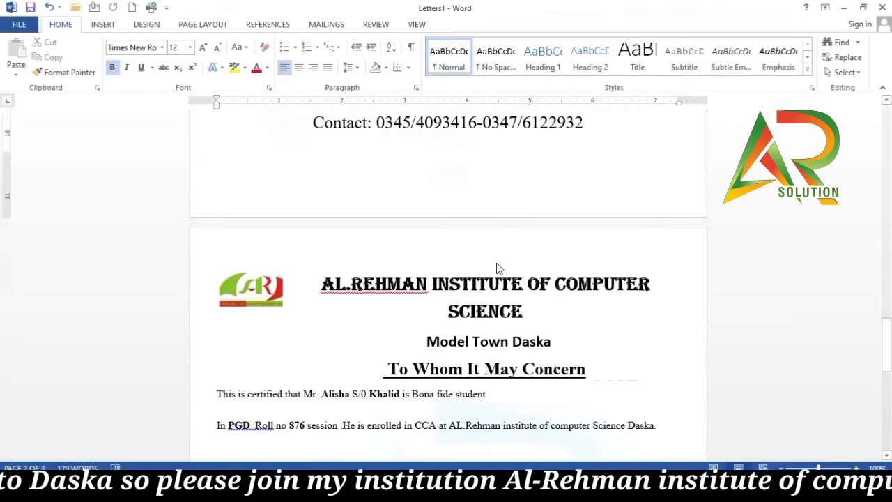
scroll(501, 264, "down", 4)
right_click(272, 269)
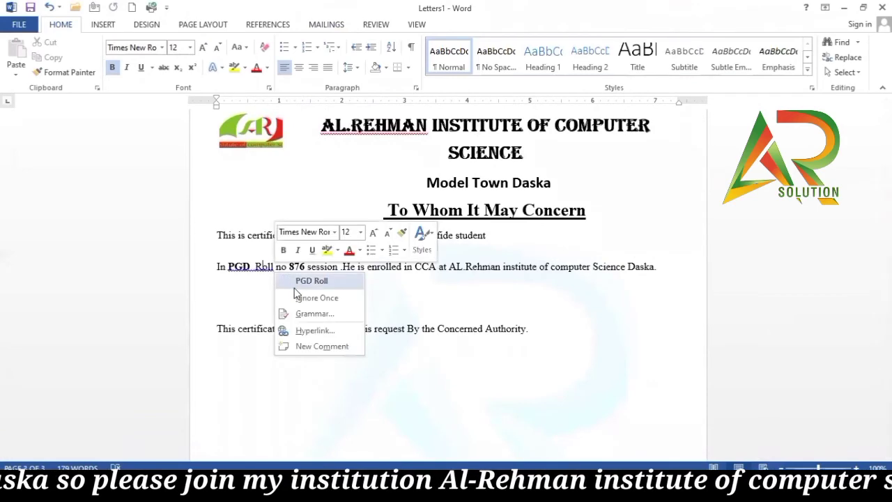
left_click(296, 281)
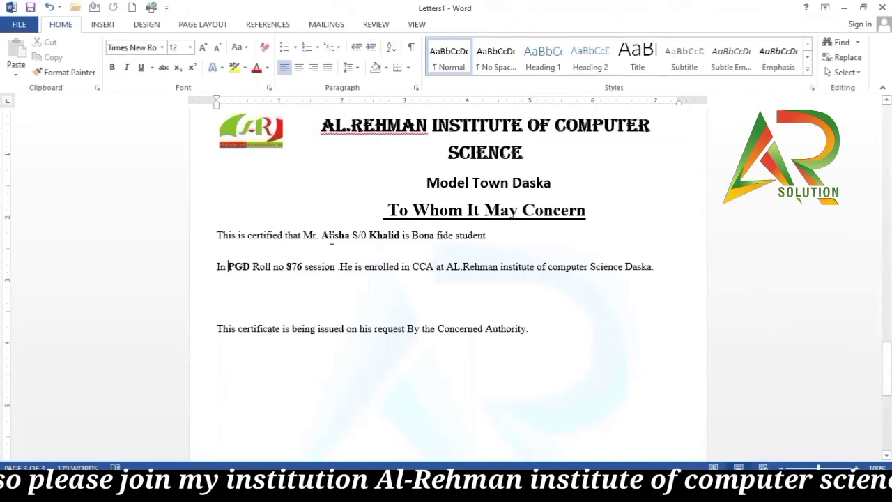
Change 'Mr' to 'Mrs.' in the third letter's opening line.
left_click(319, 235)
key("BackSpace")
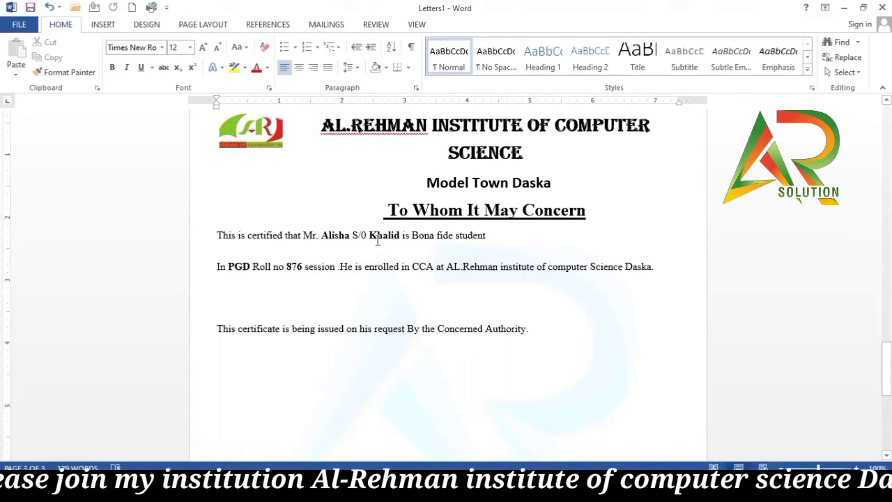
type("s.")
key("BackSpace")
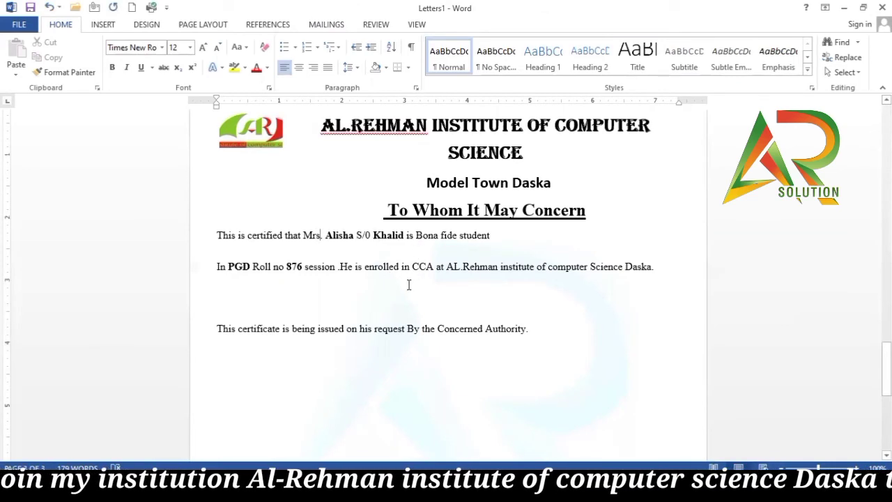
key("F12")
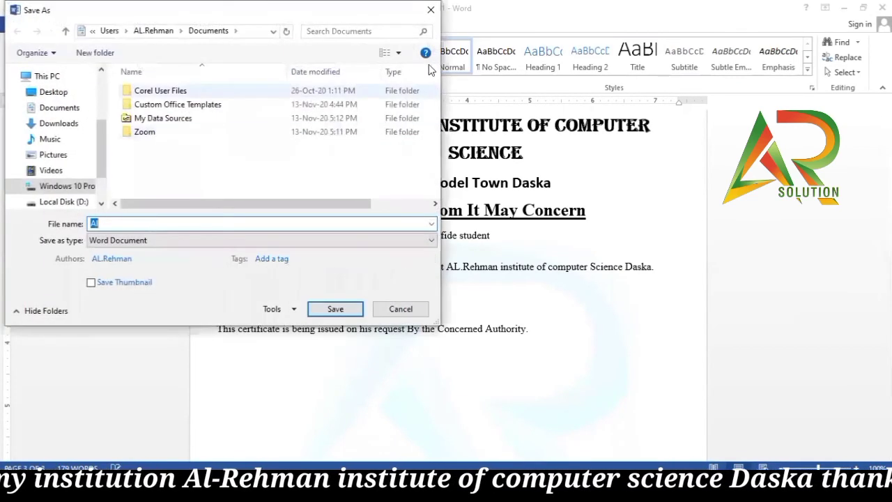
left_click(404, 308)
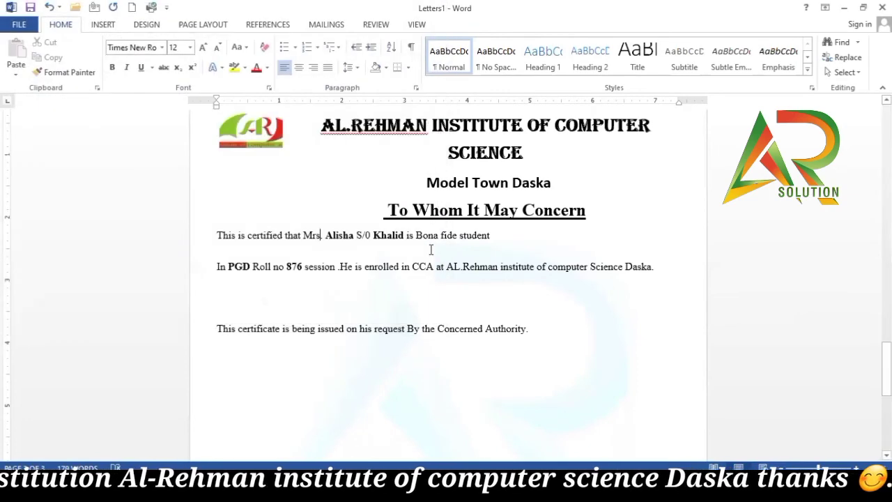
type(".")
Replace the S in 'S/0' with 'd' so it reads 'd/0'.
scroll(424, 249, "down", 1)
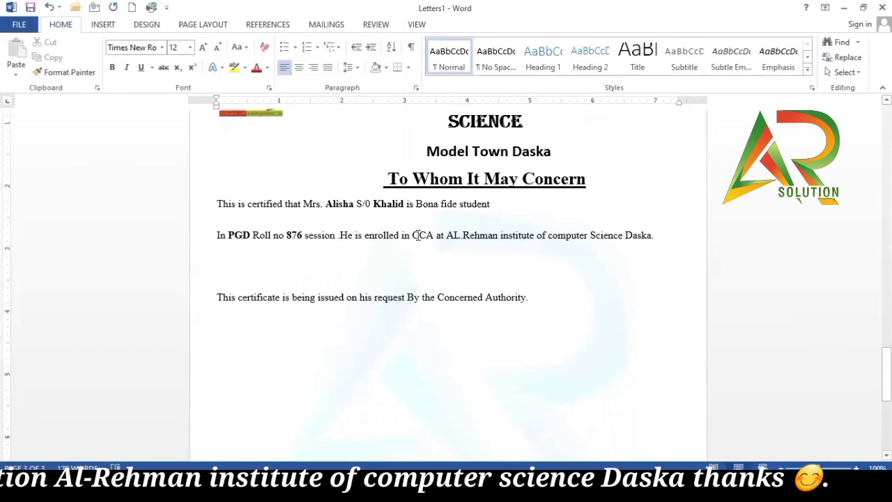
scroll(412, 209, "down", 1)
left_click(363, 172)
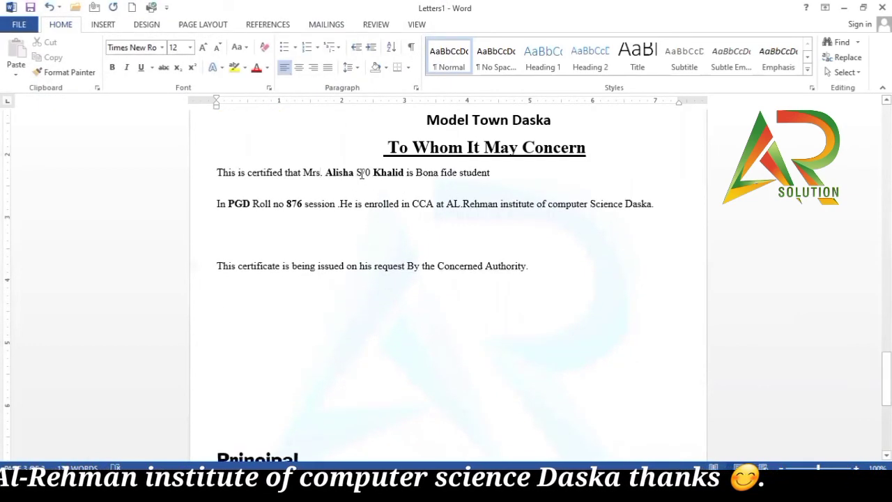
key("BackSpace")
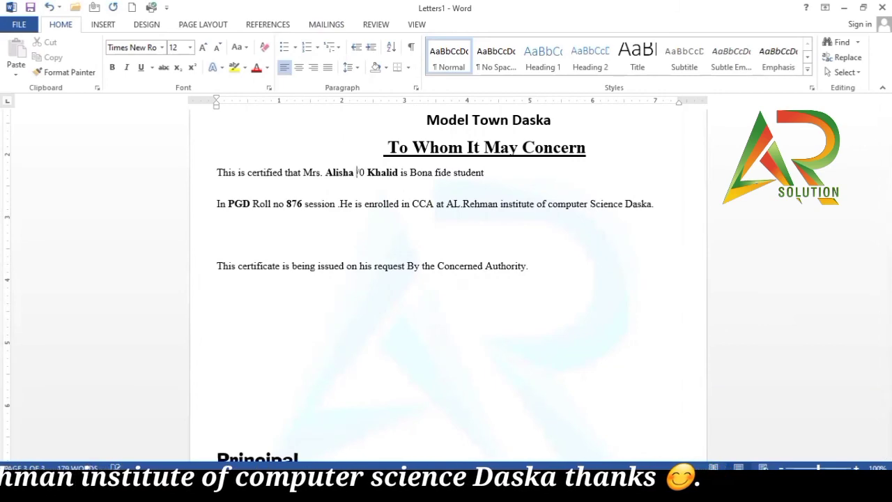
type("d")
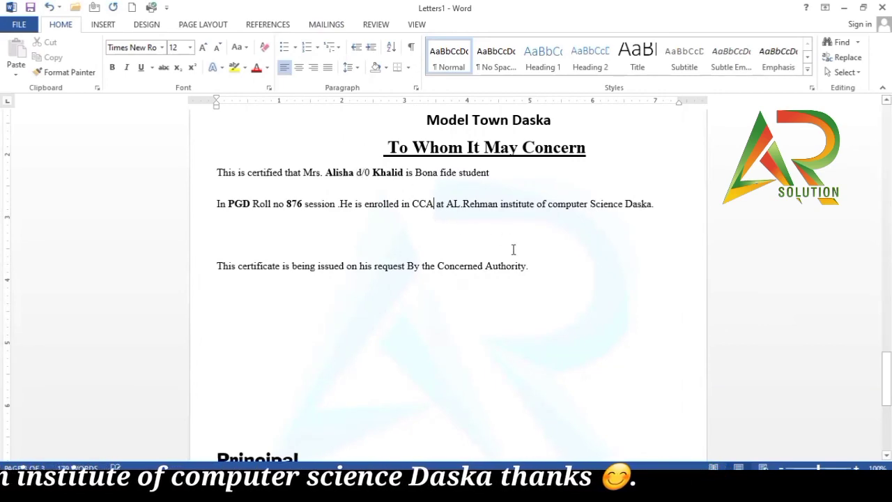
left_click_drag(522, 263, 529, 263)
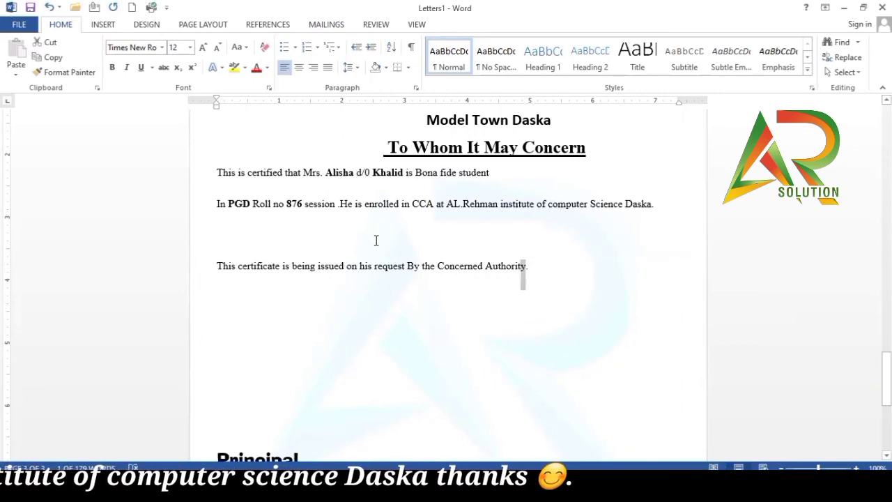
Scroll up to the first letter (DIT, Roll no 765) and switch to the Mailings tab.
scroll(342, 225, "up", 1)
scroll(347, 231, "up", 4)
scroll(345, 228, "up", 5)
scroll(344, 225, "up", 5)
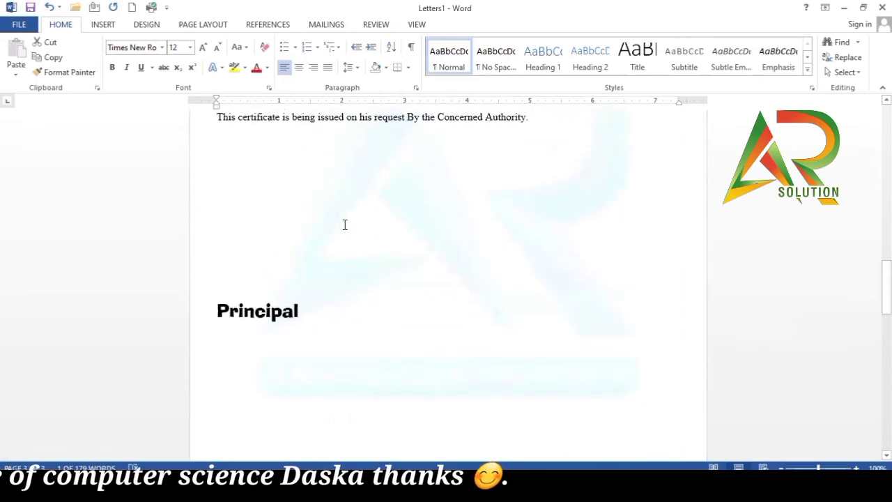
scroll(343, 224, "up", 5)
scroll(343, 224, "down", 10)
scroll(342, 225, "up", 5)
scroll(341, 225, "up", 6)
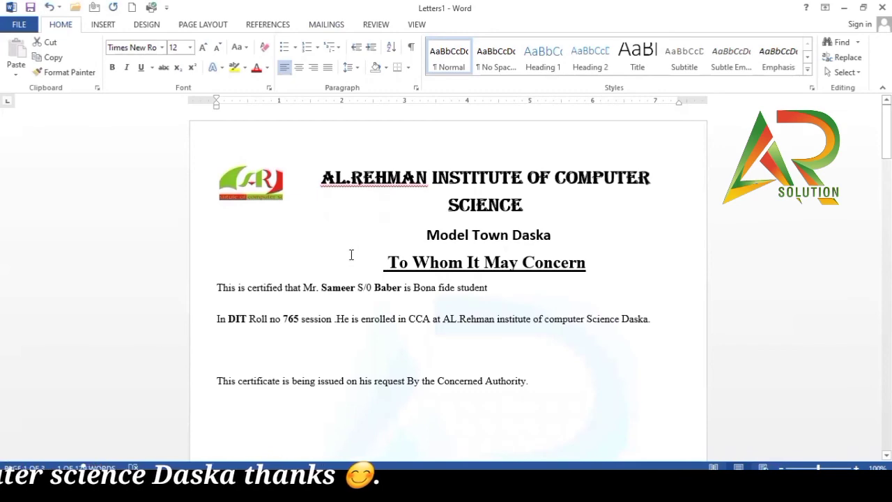
scroll(345, 253, "down", 4)
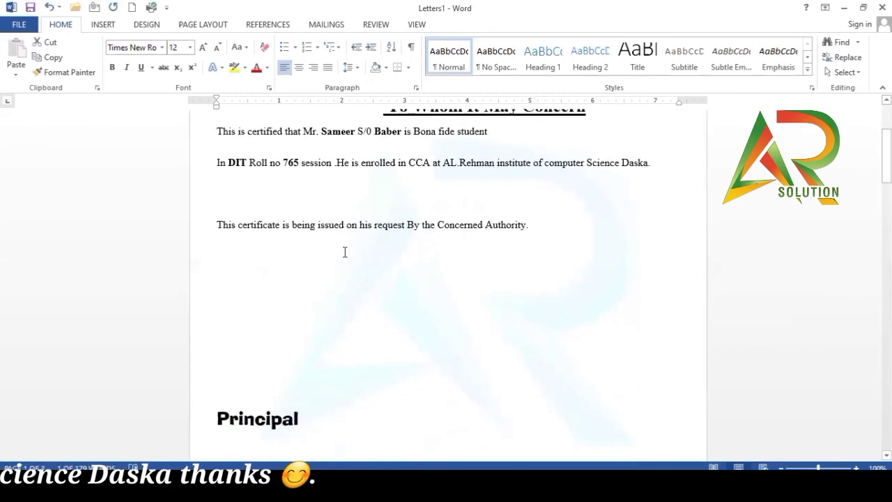
scroll(344, 253, "up", 4)
scroll(343, 254, "down", 5)
scroll(343, 255, "up", 6)
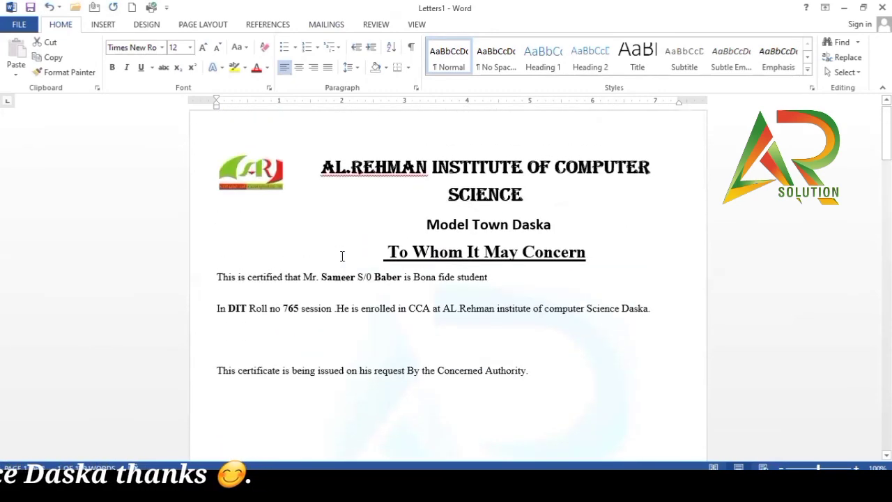
left_click(325, 29)
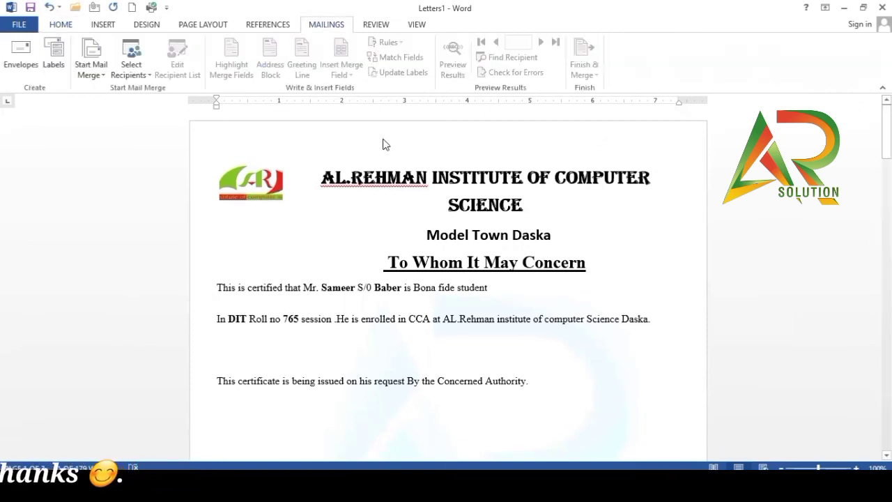